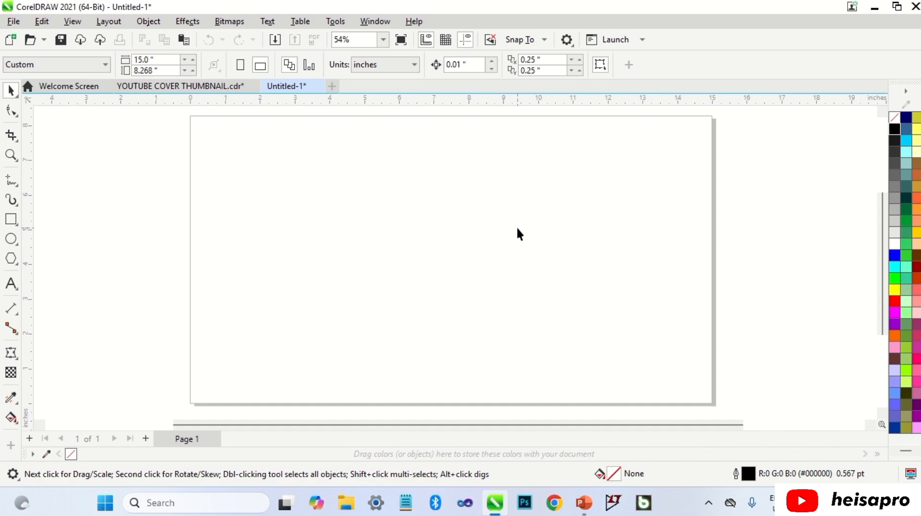
Draw a rectangle about 7.8 by 4.4 inches in the middle of the page and fill it red.
click(11, 219)
drag(304, 177, 576, 328)
key(space)
click(895, 301)
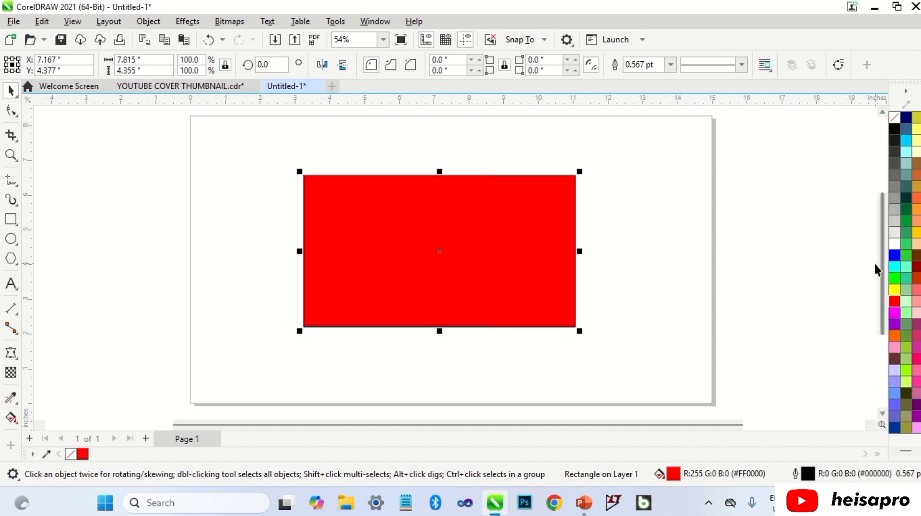
click(634, 254)
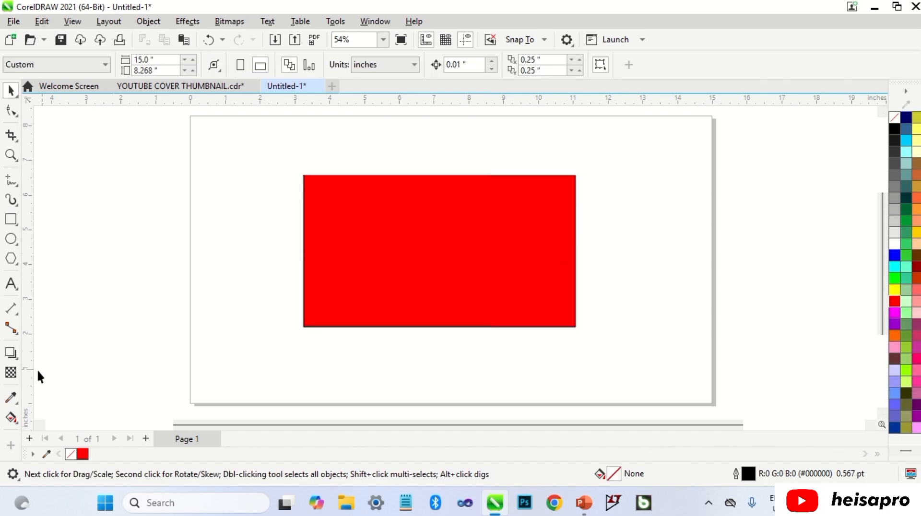
Apply a uniform transparency to the red rectangle, trying 24 and settling on 45.
click(11, 374)
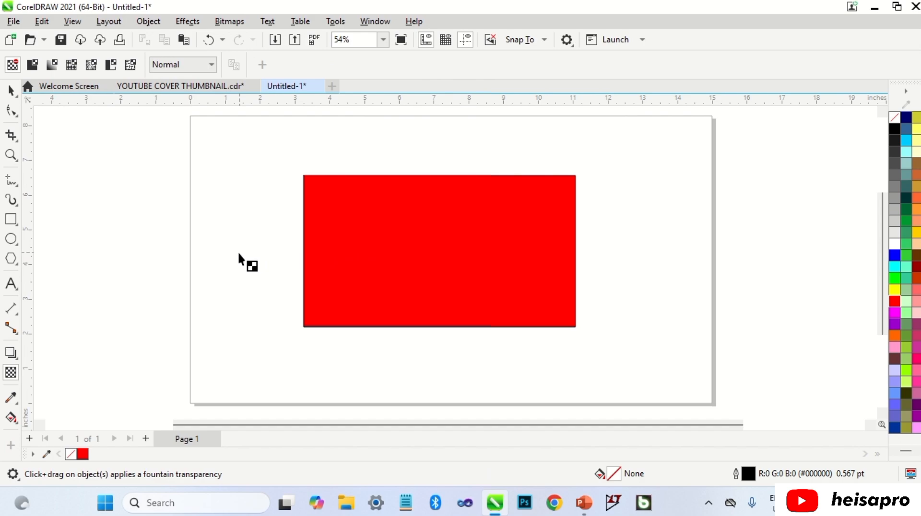
click(364, 251)
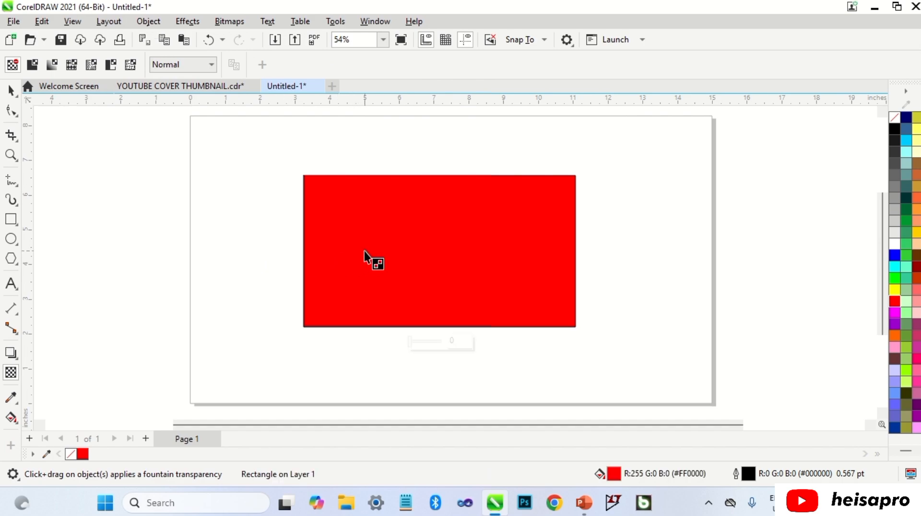
click(32, 63)
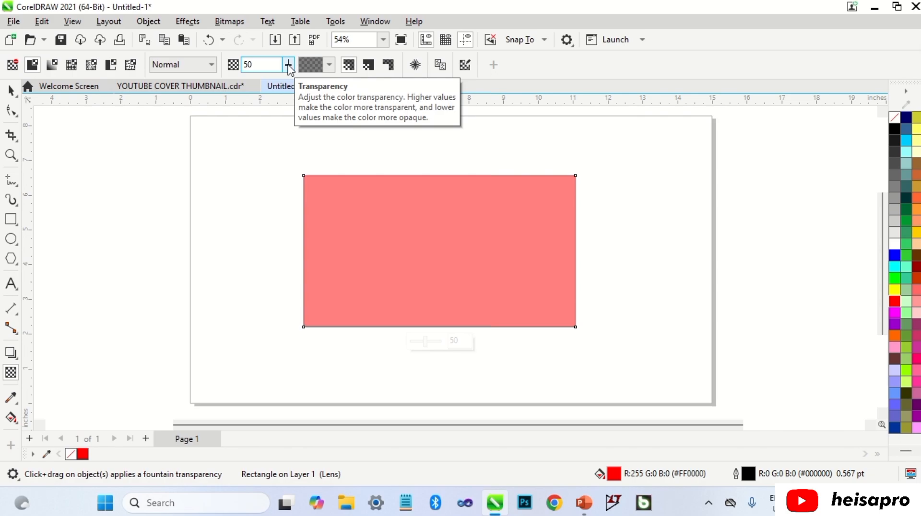
drag(288, 65, 259, 70)
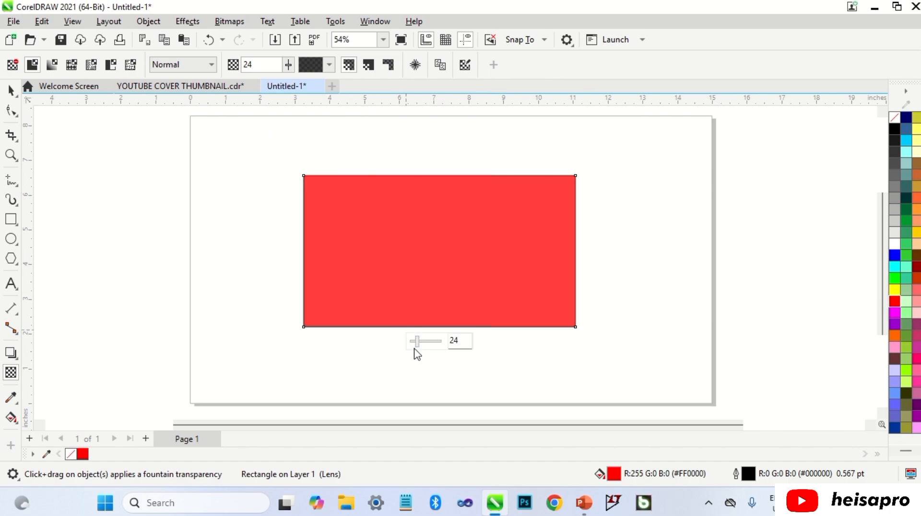
drag(419, 345, 427, 346)
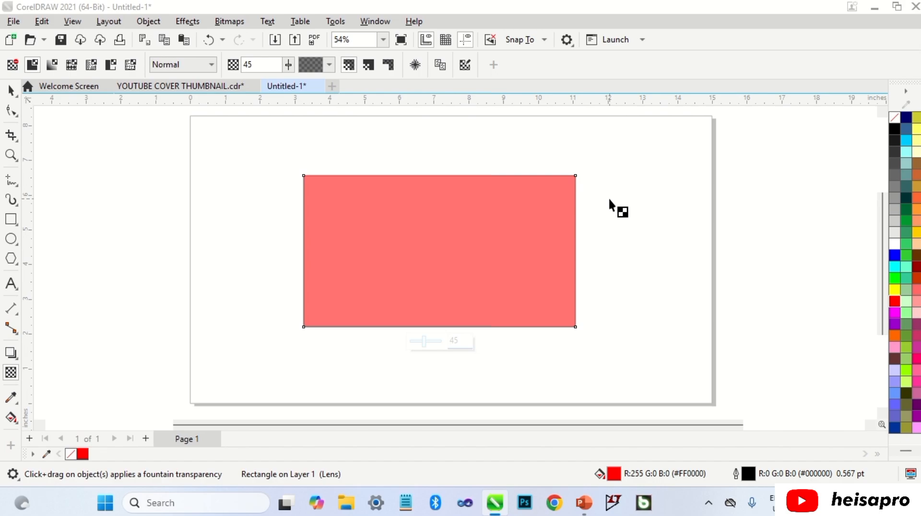
Try the 5 and 10 transparency presets on the rectangle and settle on the 40 preset.
click(330, 65)
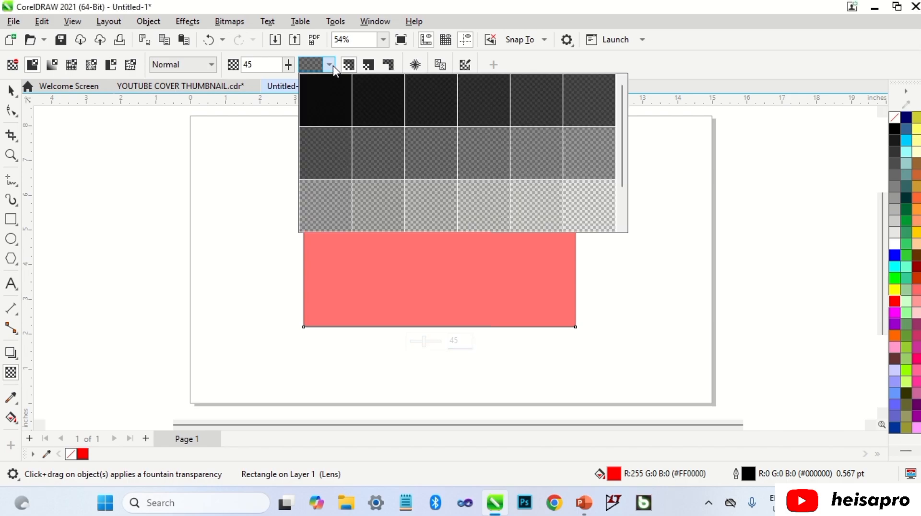
click(324, 102)
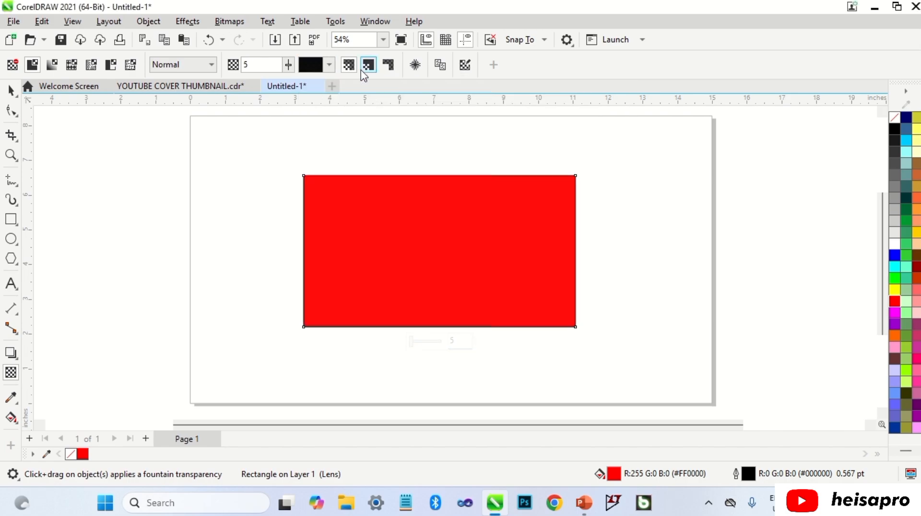
click(329, 65)
click(399, 100)
click(329, 65)
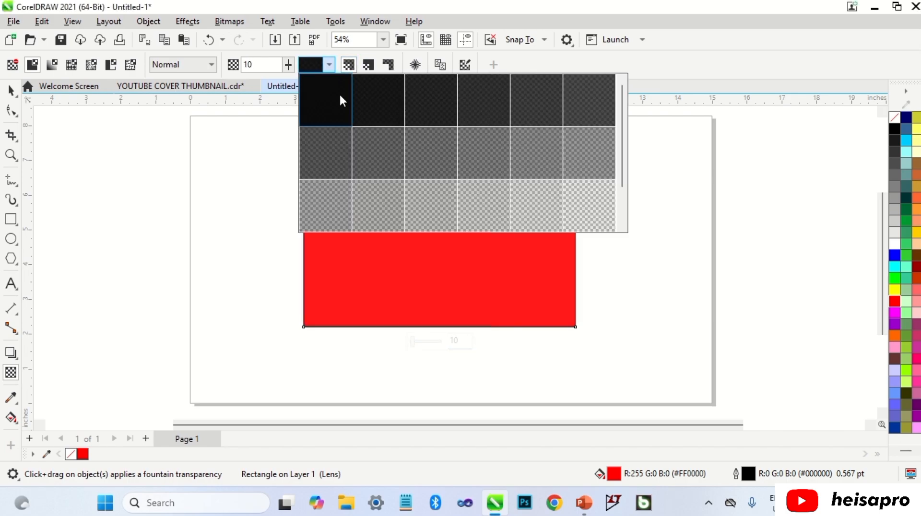
click(377, 154)
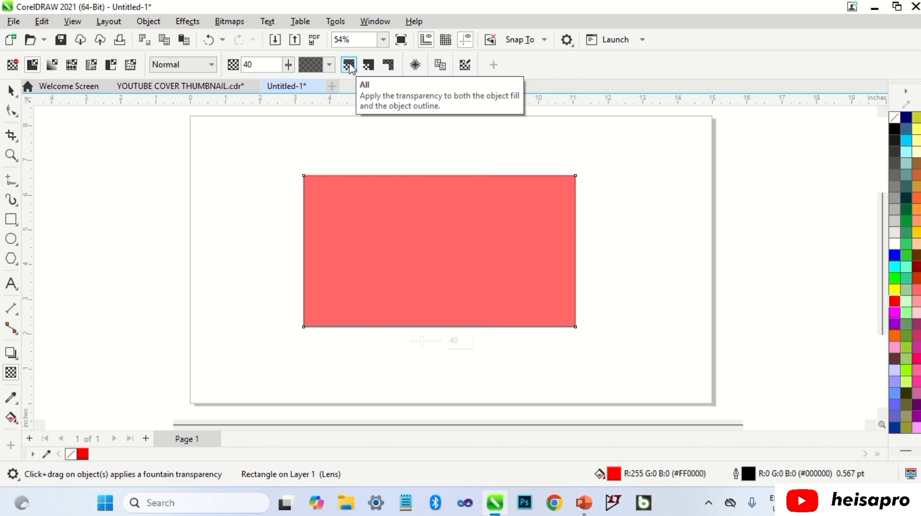
Set the rectangle's outline width to 16 pt.
key(space)
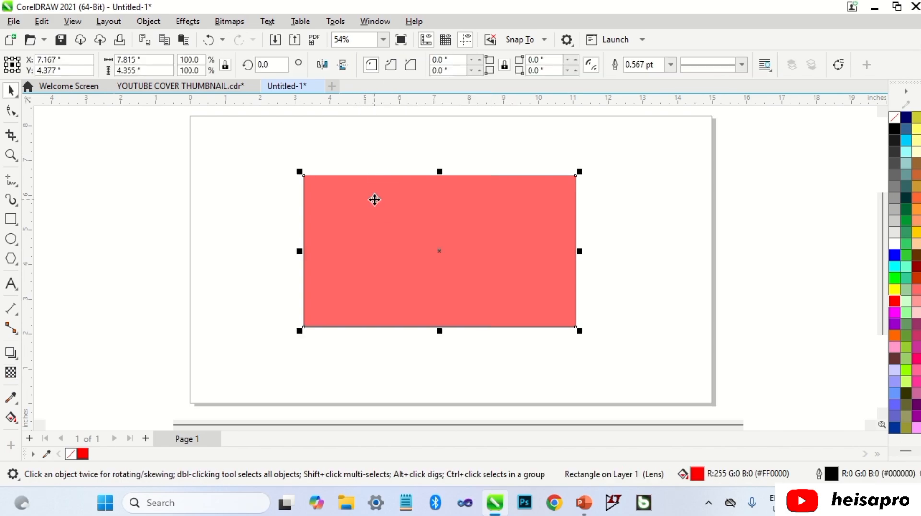
click(670, 64)
click(652, 201)
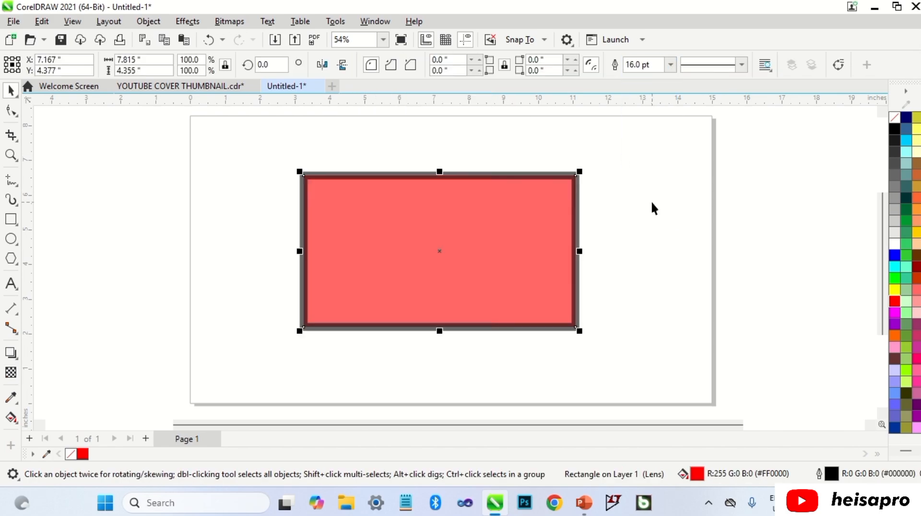
Apply the rectangle's transparency to the fill only, and also try applying it to the outline only.
scroll(393, 172, up, 3)
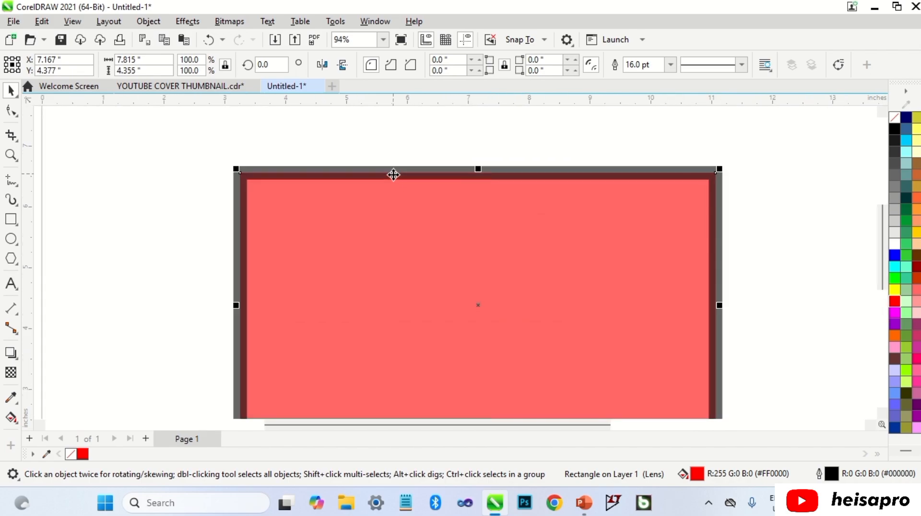
key(space)
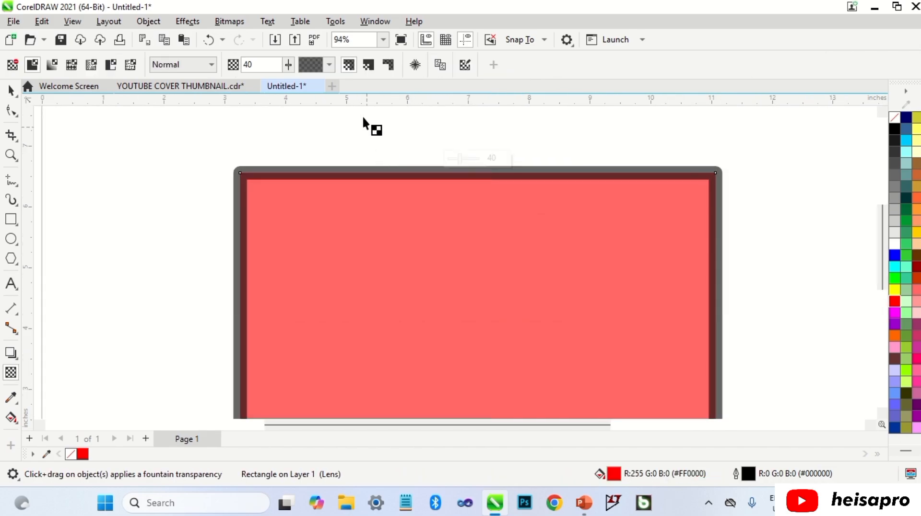
click(367, 65)
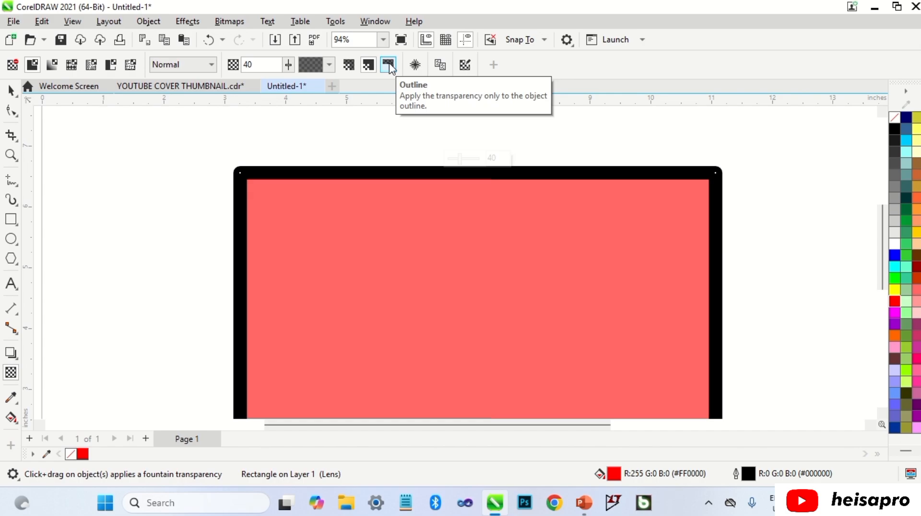
click(390, 66)
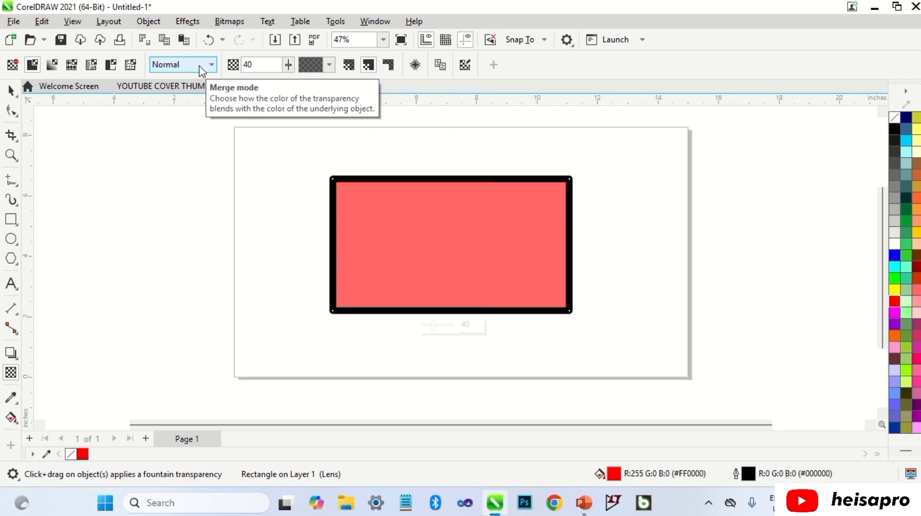
click(200, 71)
click(186, 75)
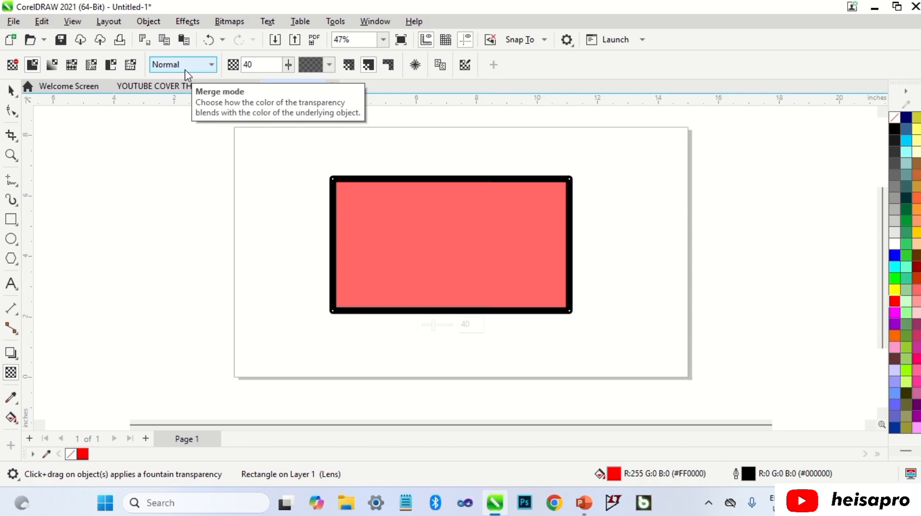
click(185, 71)
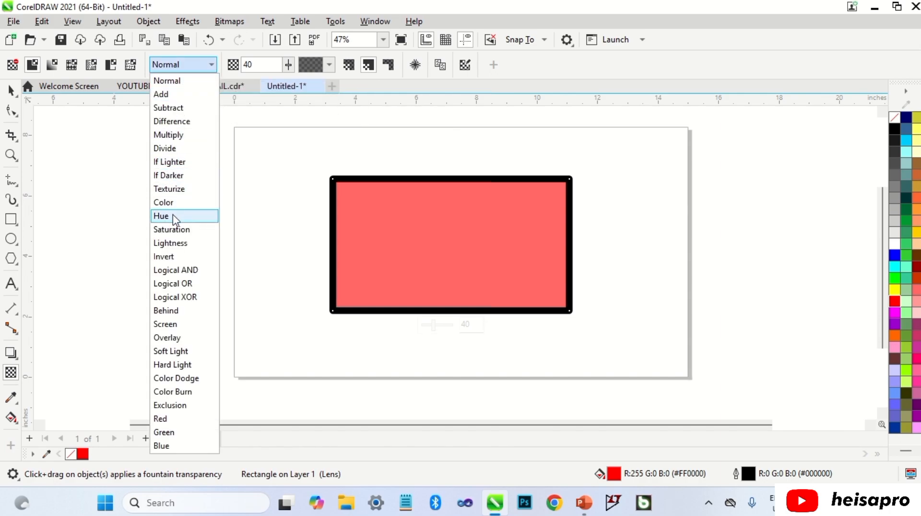
click(202, 68)
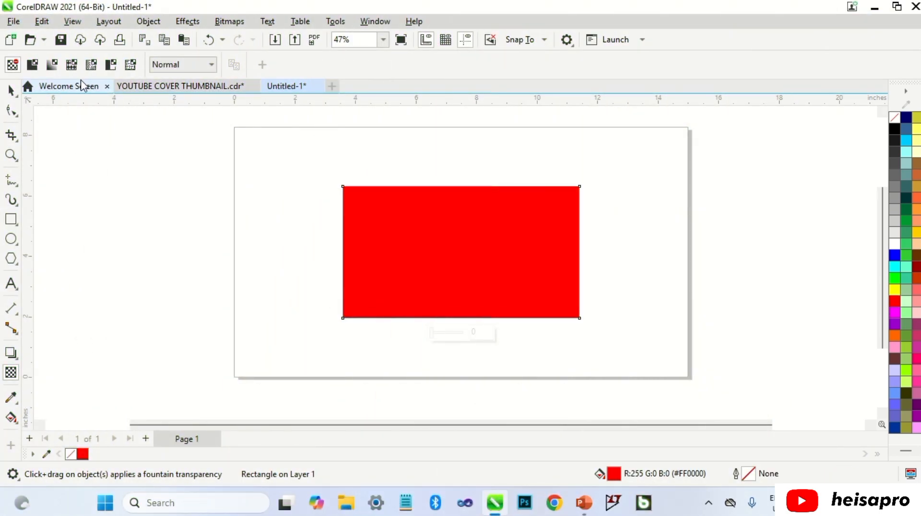
Apply a linear fountain transparency to the rectangle, angle it 38.3° toward the upper-right corner, and shift its midpoint toward the opaque end.
click(54, 66)
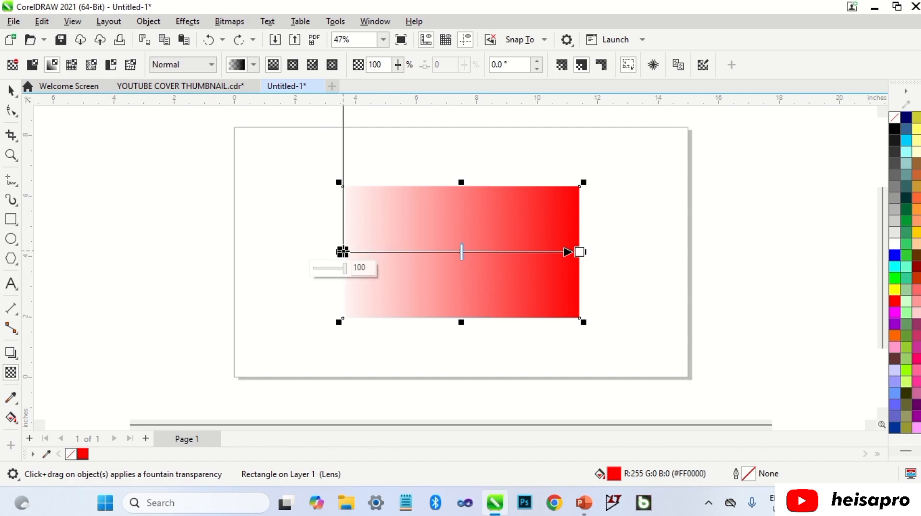
drag(343, 251, 393, 249)
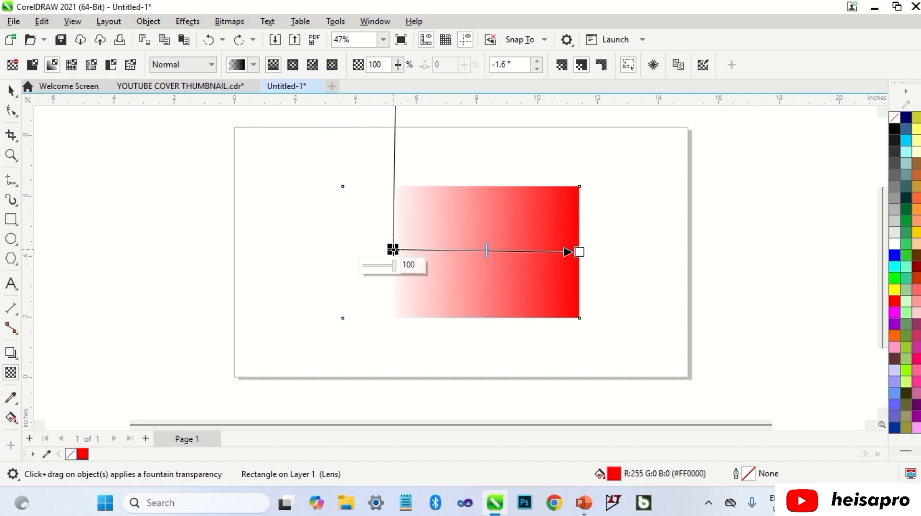
drag(578, 253, 589, 193)
drag(393, 249, 380, 285)
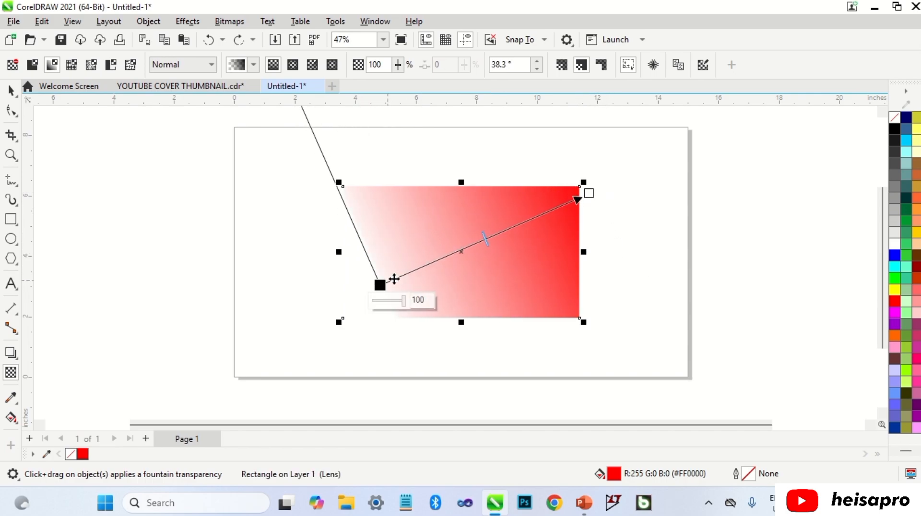
drag(460, 252, 503, 230)
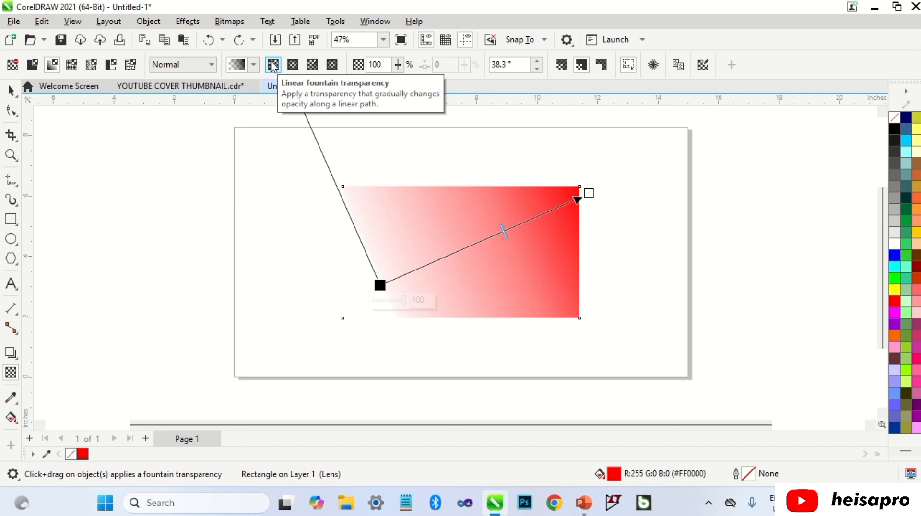
Try the elliptical, conical and rectangular fountain transparency types on the rectangle.
click(298, 65)
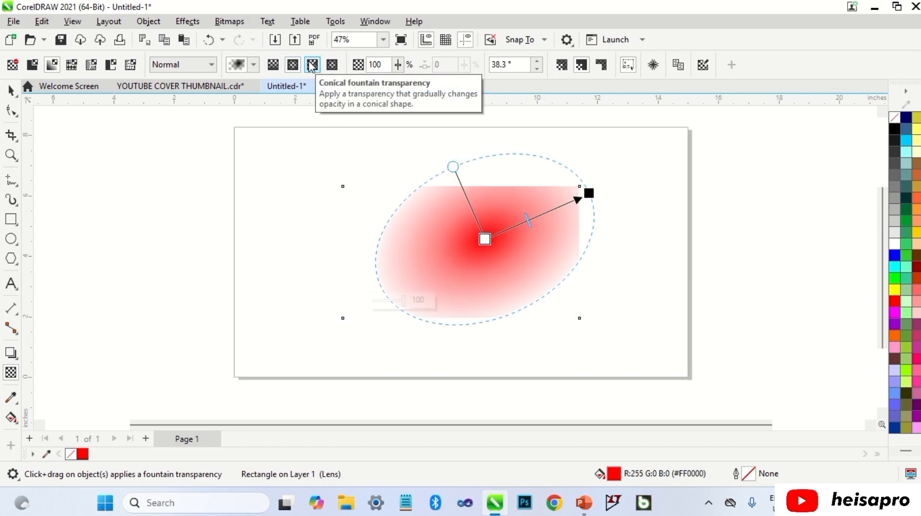
click(312, 66)
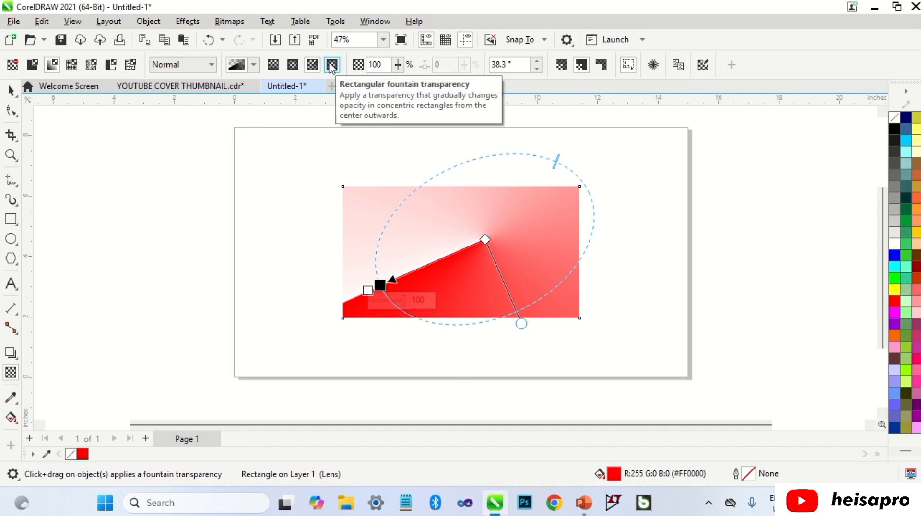
click(332, 65)
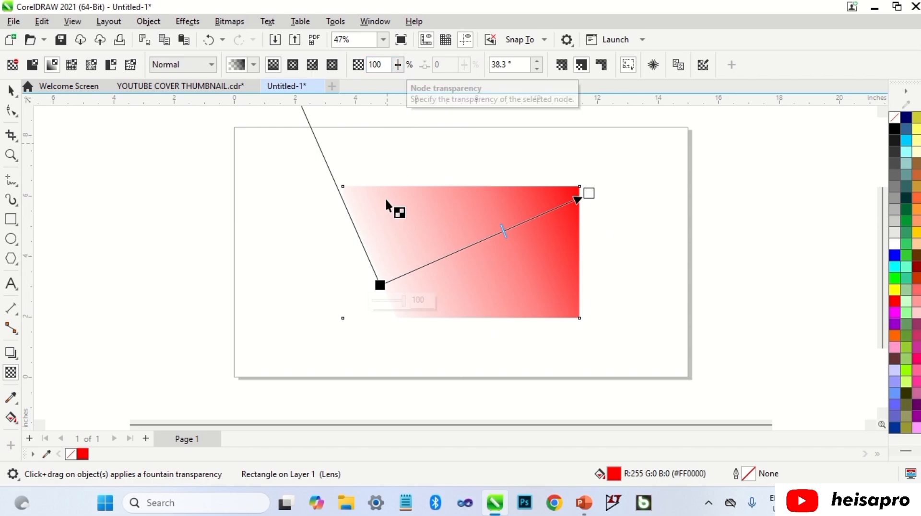
Try lower transparency values on the fountain's start node, set it back to 100, and try adjusting the end node's transparency.
click(379, 284)
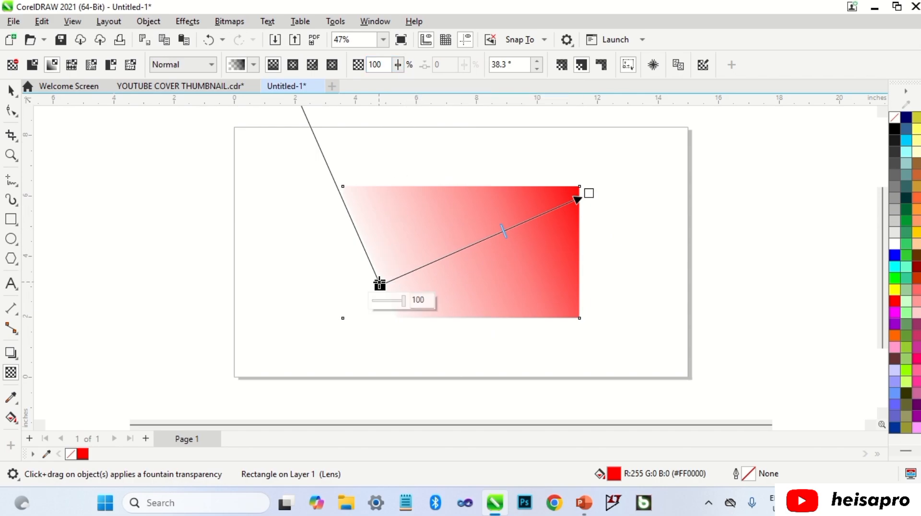
mouse_move(401, 64)
mouse_down()
mouse_move(377, 69)
mouse_move(407, 68)
mouse_up()
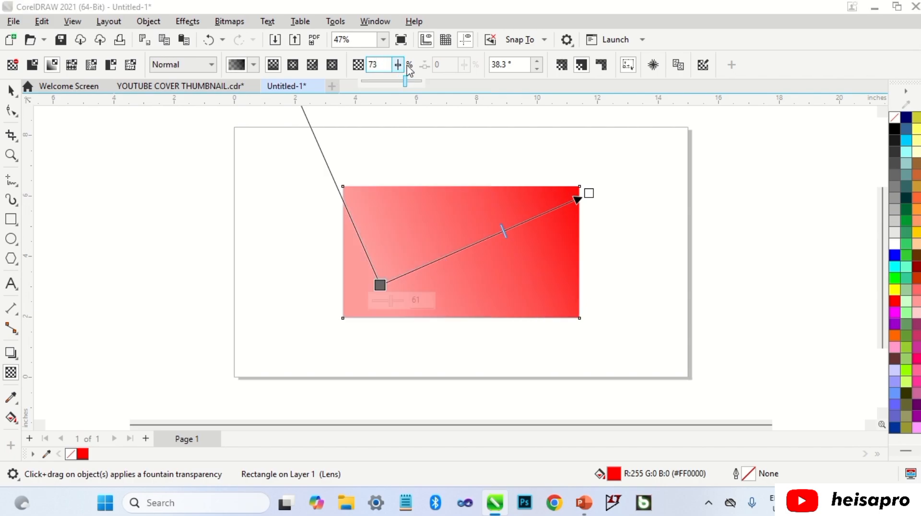
drag(424, 303, 414, 301)
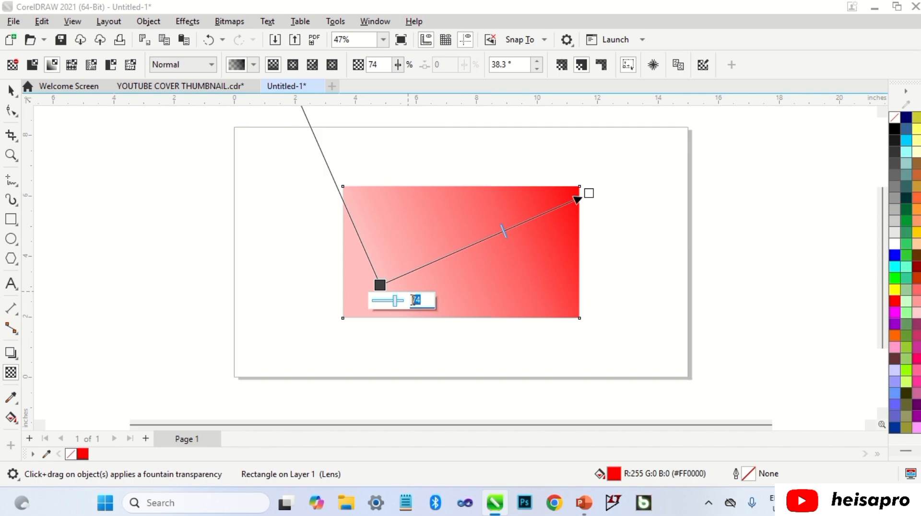
text(100)
key(Return)
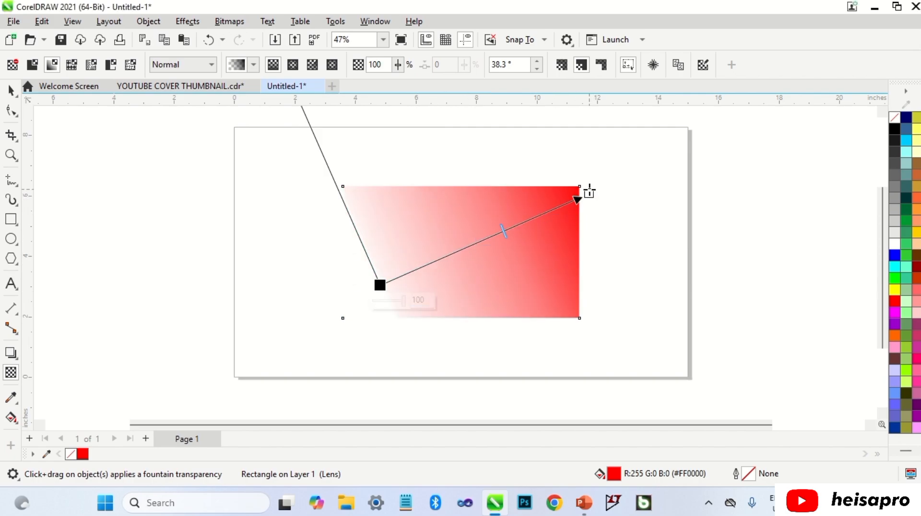
click(589, 193)
drag(582, 208, 597, 208)
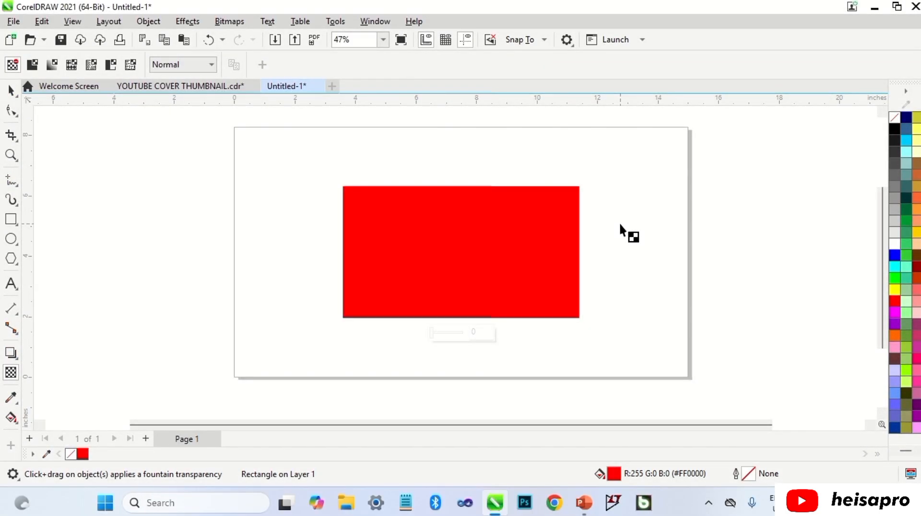
Apply a freehand fountain transparency running rightward across the solid red rectangle, and move its start node toward the lower-left corner.
drag(426, 249, 545, 249)
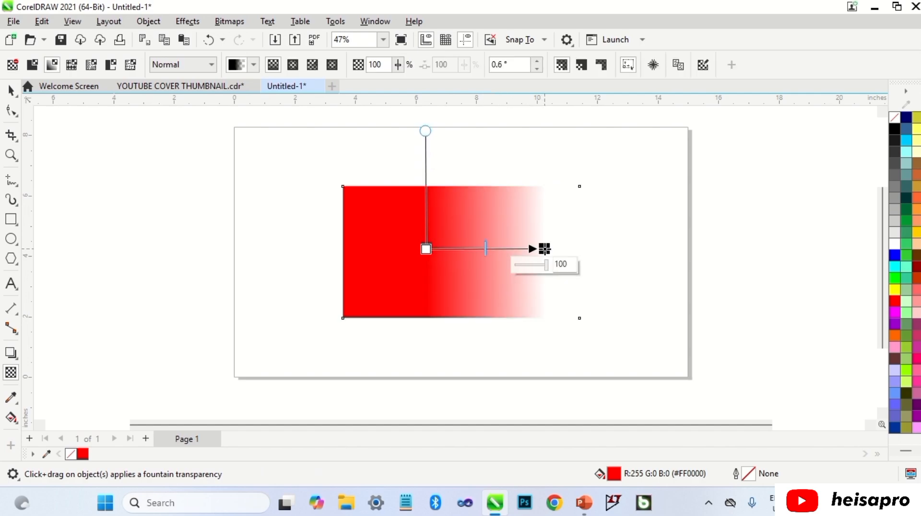
drag(426, 249, 366, 322)
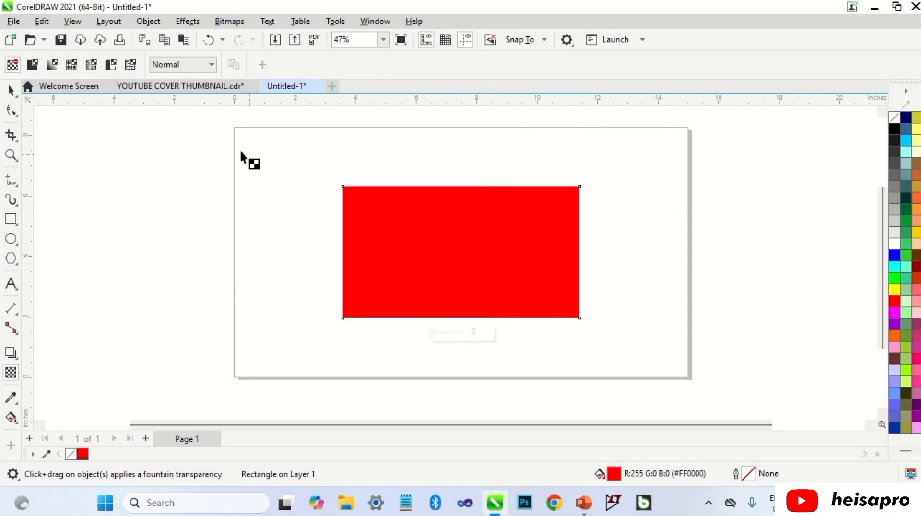
Try a vector pattern transparency on the rectangle and replace it with a bitmap pattern transparency.
click(75, 67)
click(92, 67)
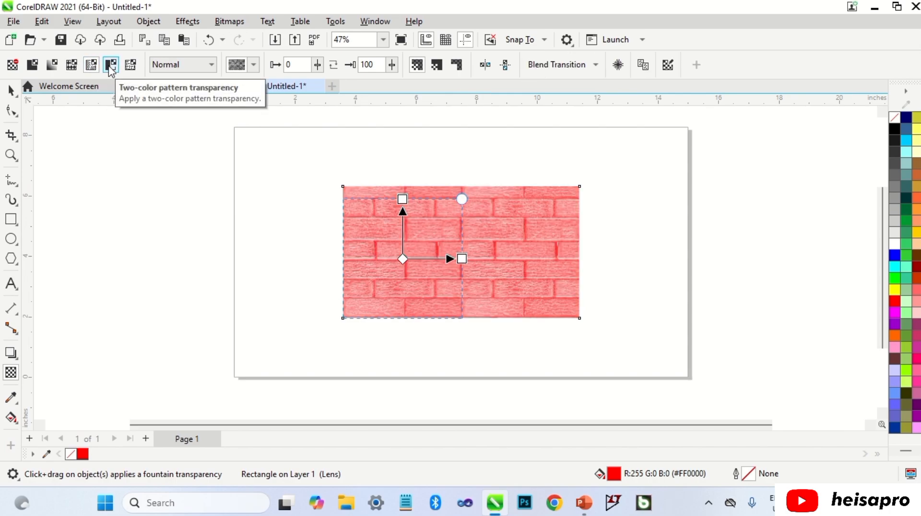
Try a two-color pattern transparency on the red rectangle, followed by a texture transparency.
click(111, 67)
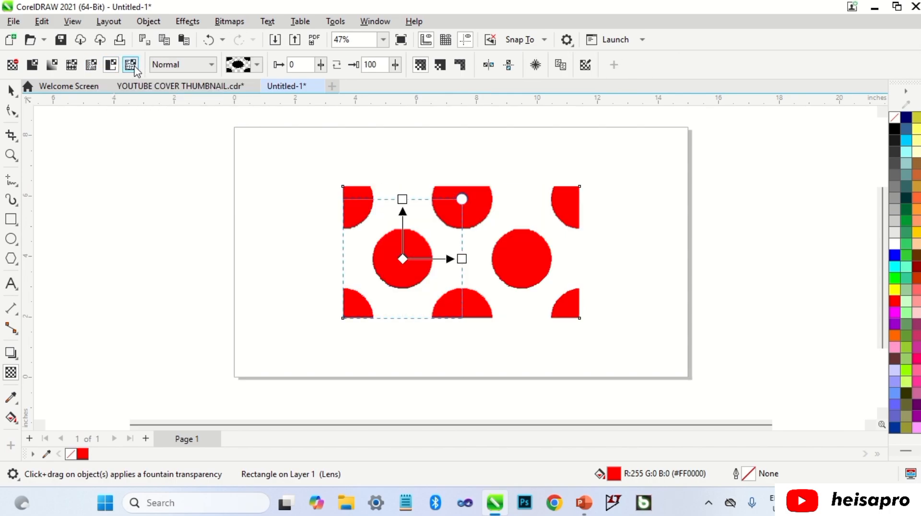
click(128, 67)
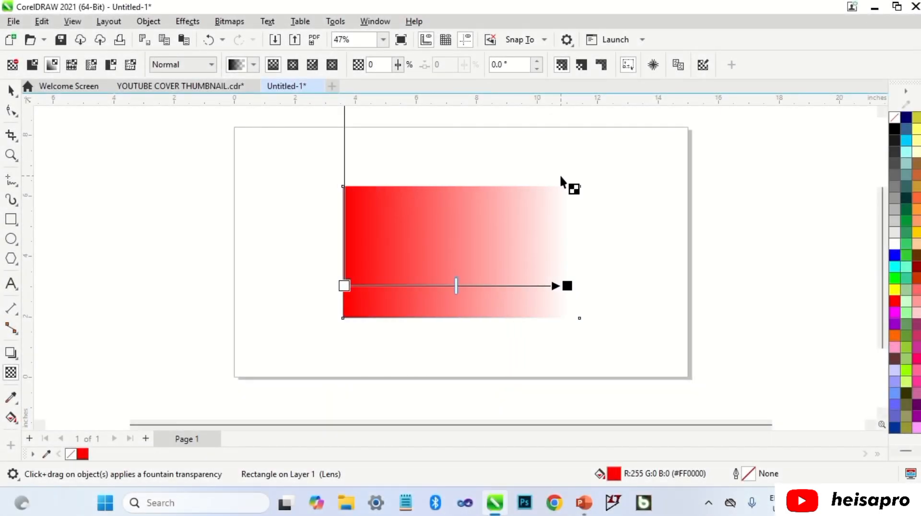
Open the fountain transparency's detailed settings, try the transparency target options, and remove all transparency from the red rectangle.
click(705, 70)
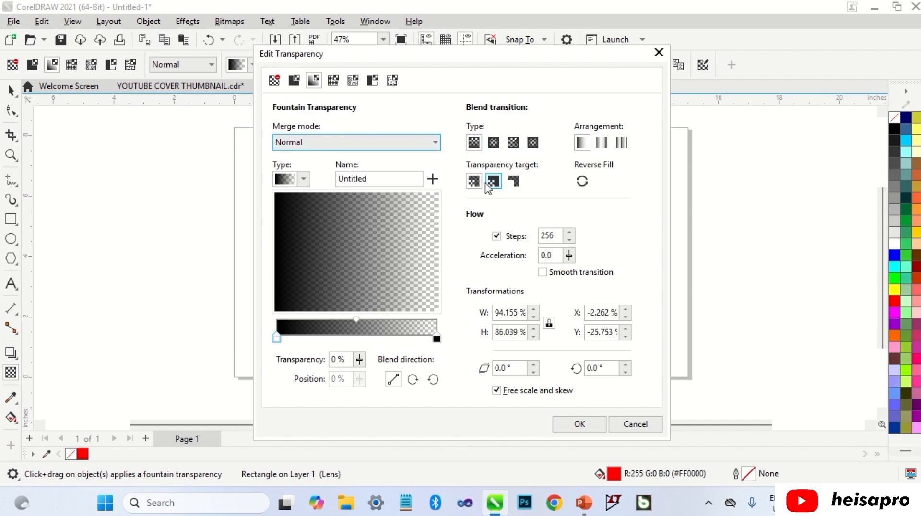
click(511, 184)
click(579, 425)
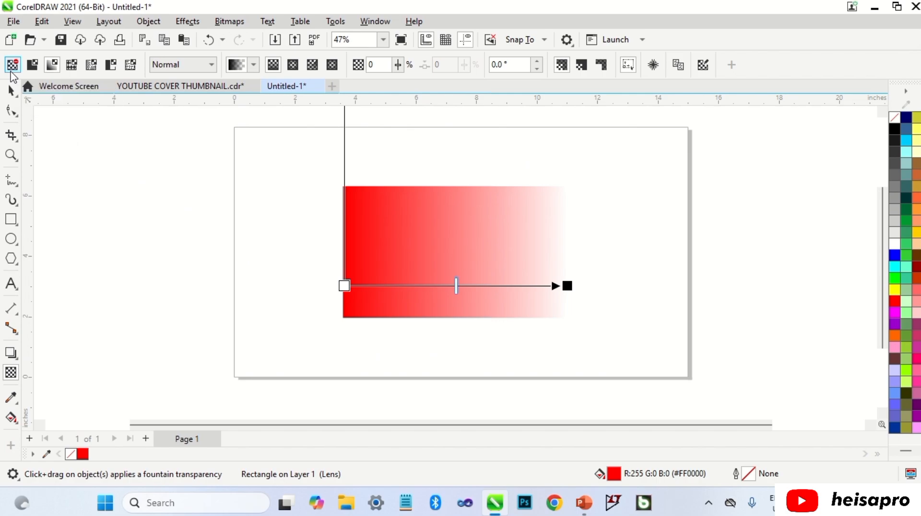
click(12, 64)
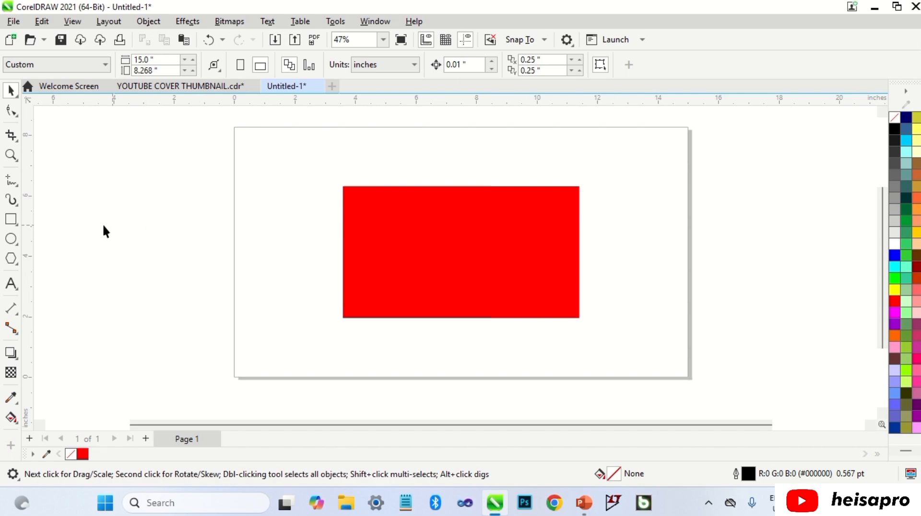
Draw a rectangle about 2.64 by 2.91 inches overlapping the red rectangle's right edge, filled yellow without an outline.
click(10, 220)
drag(418, 206, 498, 294)
key(space)
drag(470, 252, 592, 252)
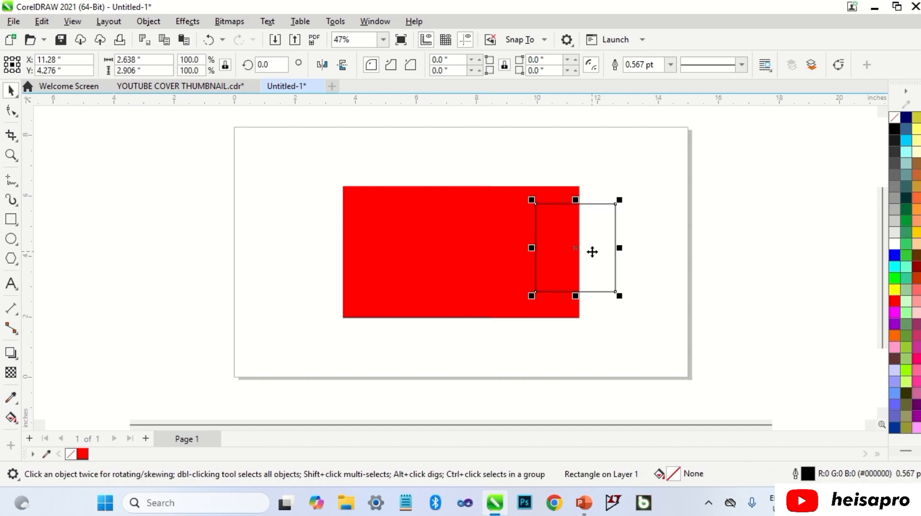
click(895, 290)
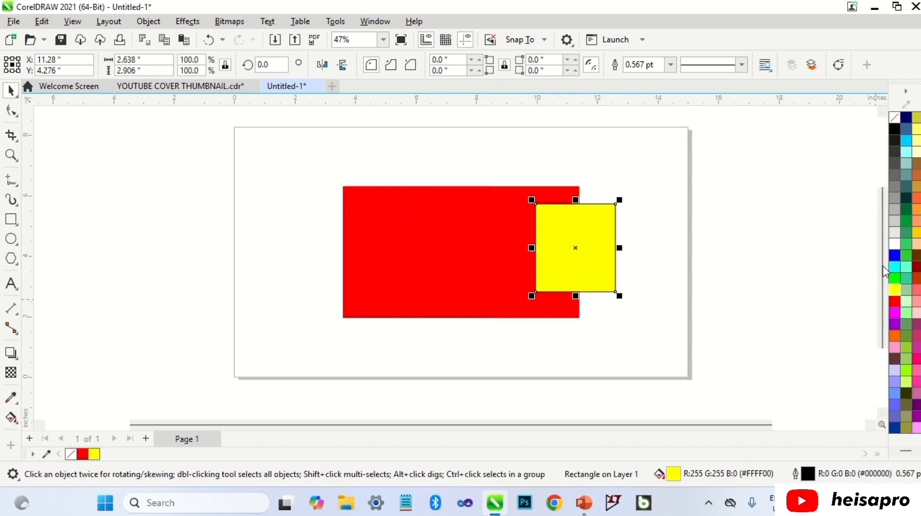
right_click(894, 115)
Give the small yellow rectangle a partial uniform transparency with the Transparency tool.
click(11, 373)
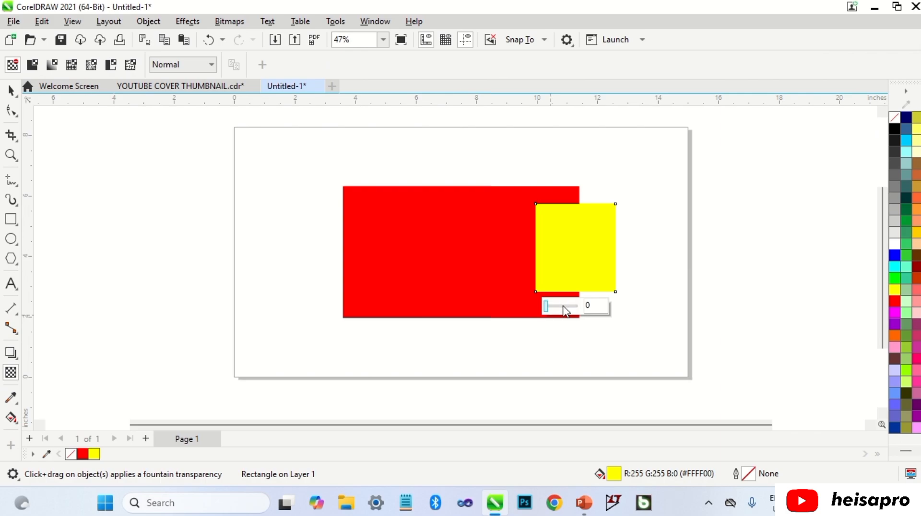
click(563, 306)
click(12, 91)
click(634, 208)
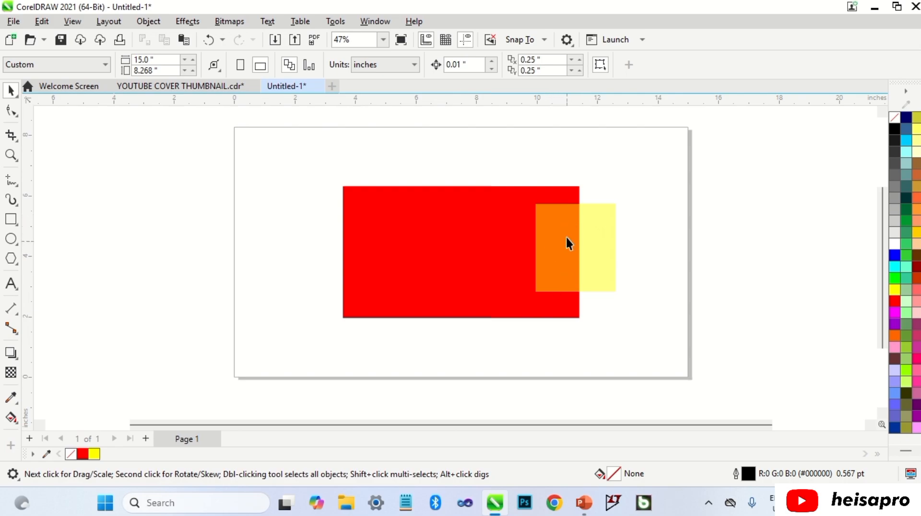
Recolor the large rectangle green and the small semi-transparent rectangle red.
click(514, 261)
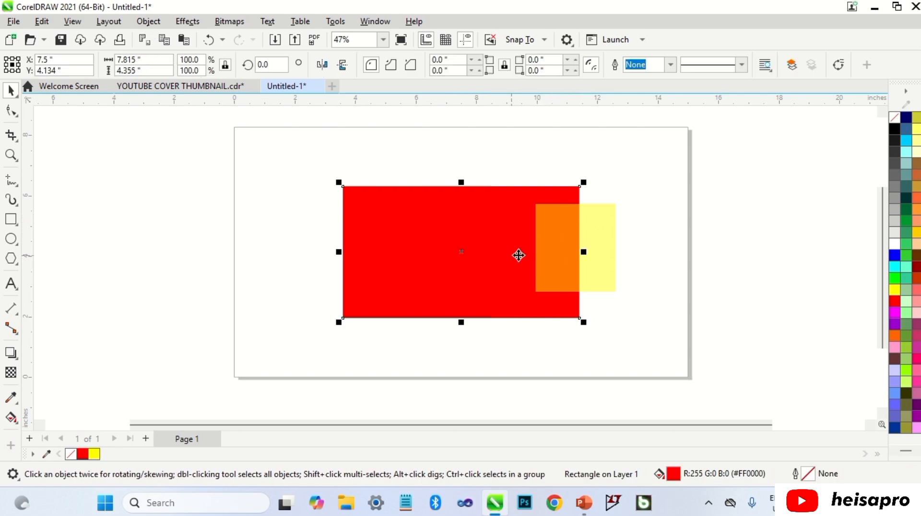
click(894, 278)
click(603, 240)
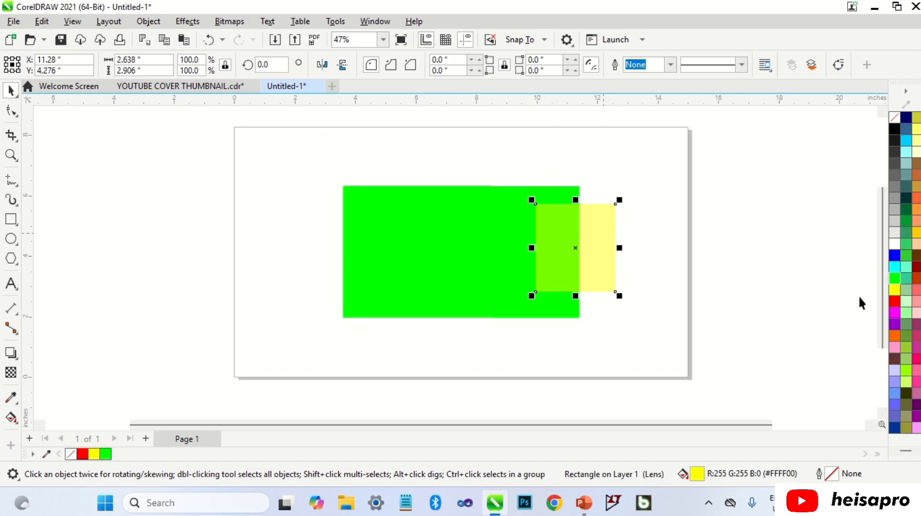
click(895, 300)
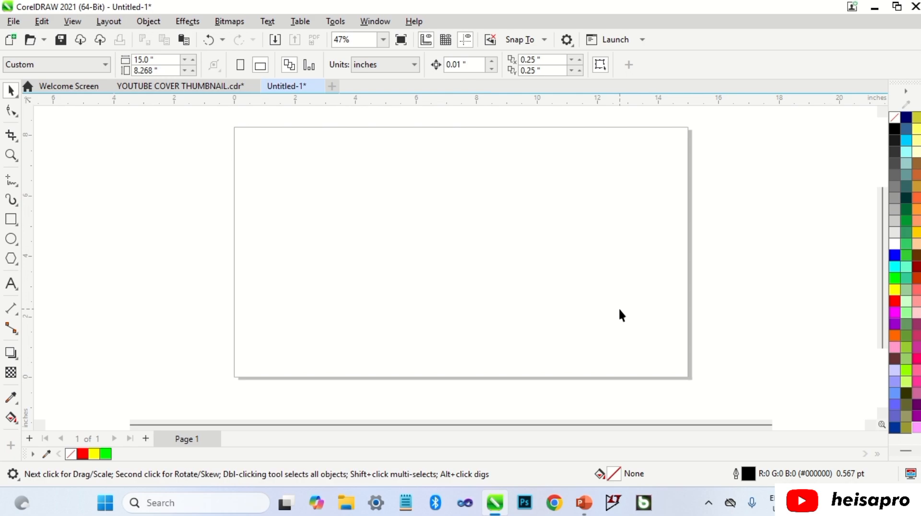
Import the image 14213425_5453471.jpg and place it about 6.48 by 4.32 inches in the upper-left part of the page.
right_click(580, 226)
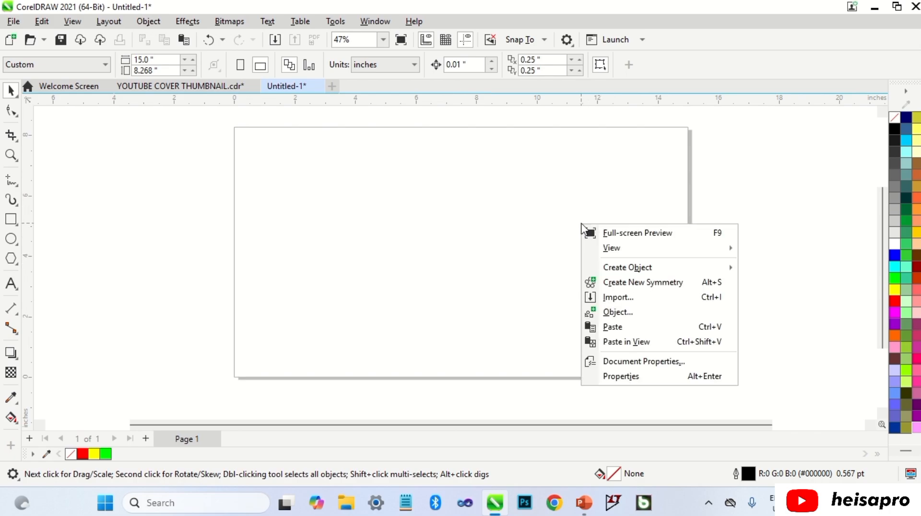
click(649, 300)
double_click(472, 190)
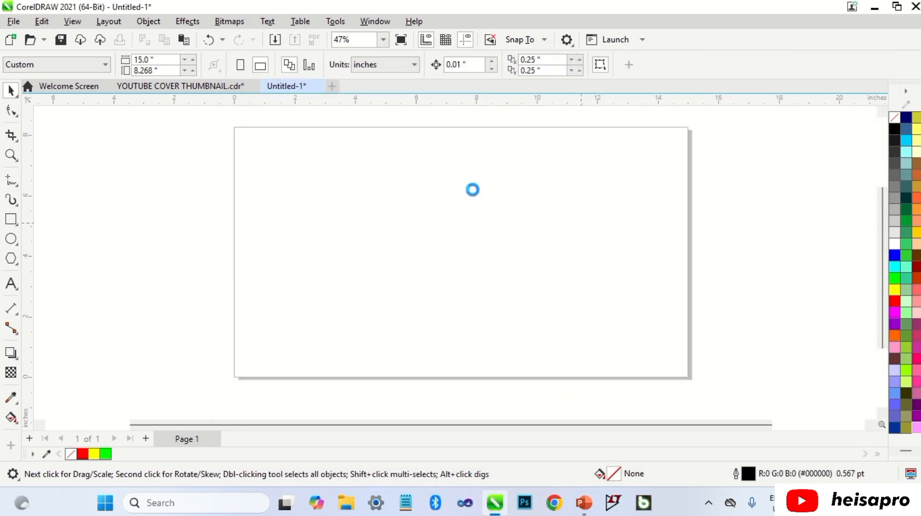
drag(245, 160, 457, 356)
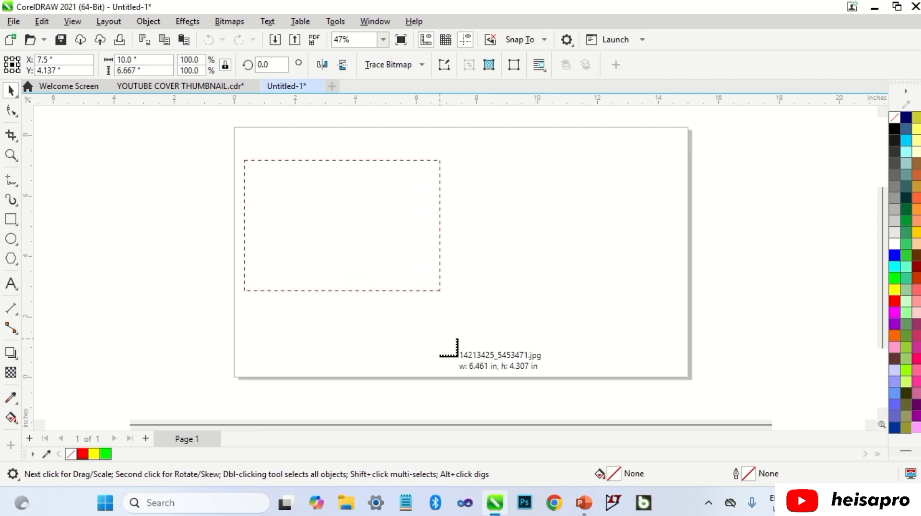
click(475, 341)
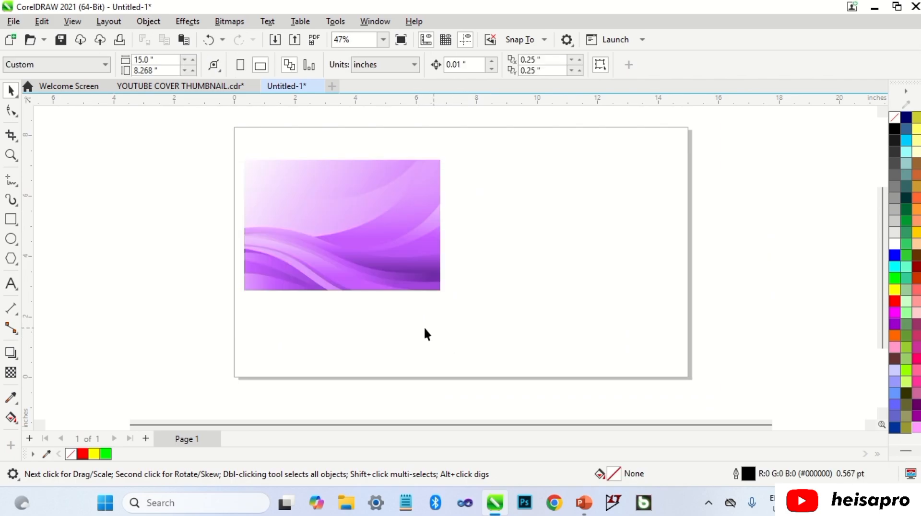
Draw a rectangle about 6.48 by 5.23 inches beside the image and PowerClip the image inside it.
click(11, 220)
drag(473, 158, 668, 316)
key(space)
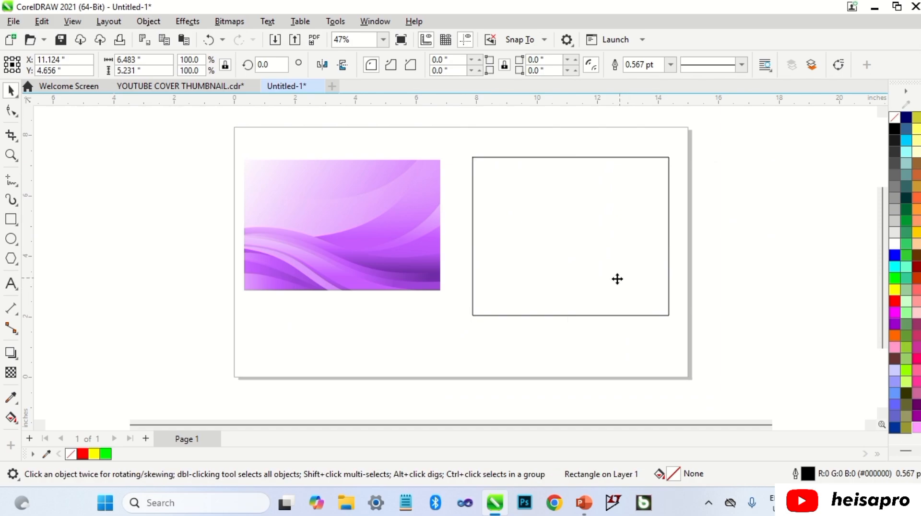
drag(617, 280, 601, 283)
drag(402, 234, 529, 239)
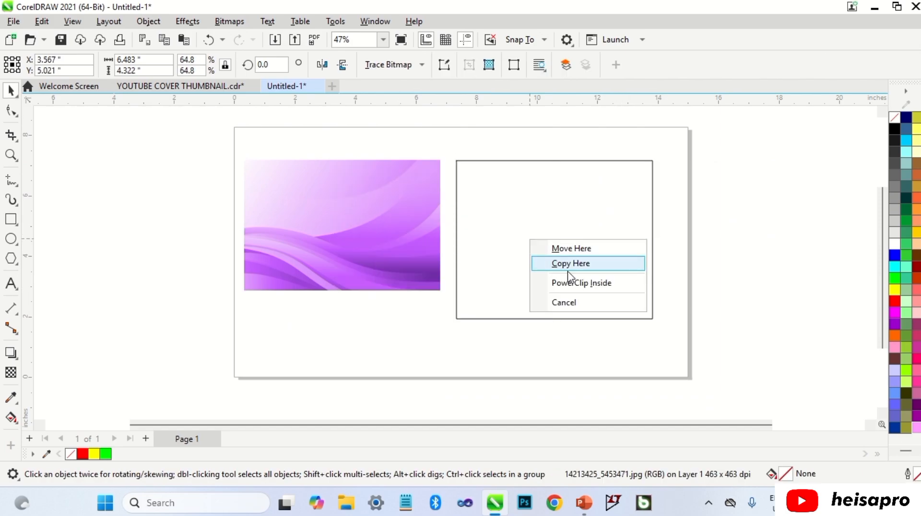
click(578, 283)
Center the PowerClip rectangle on the page and enlarge it proportionally to about 8.44 by 6.81 inches.
drag(574, 275, 473, 273)
key(p)
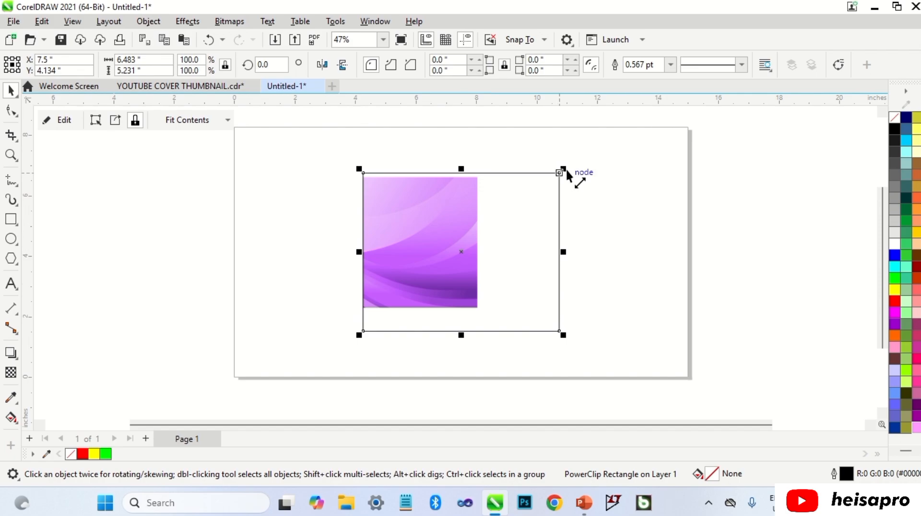
drag(566, 168, 624, 152)
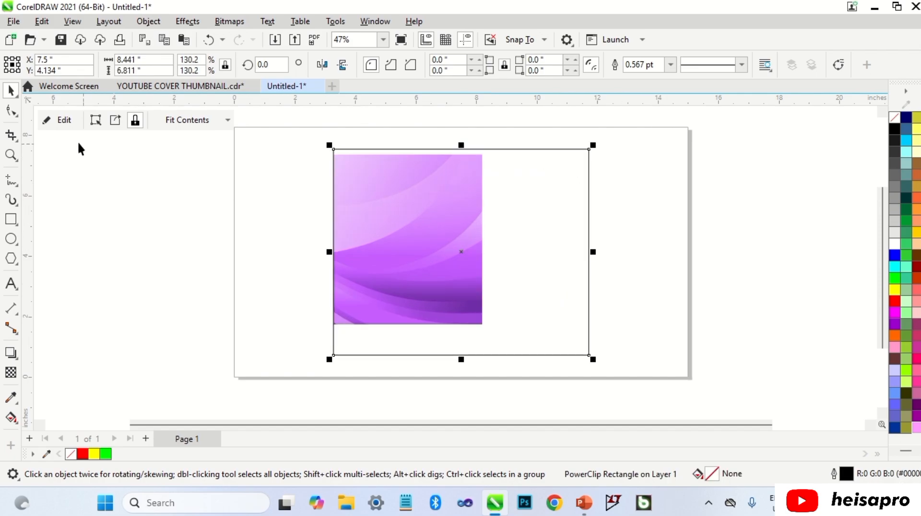
Open the PowerClip contents for editing, enlarge the image to about 10.97 by 7.32 inches, and shift it right over the frame.
click(64, 120)
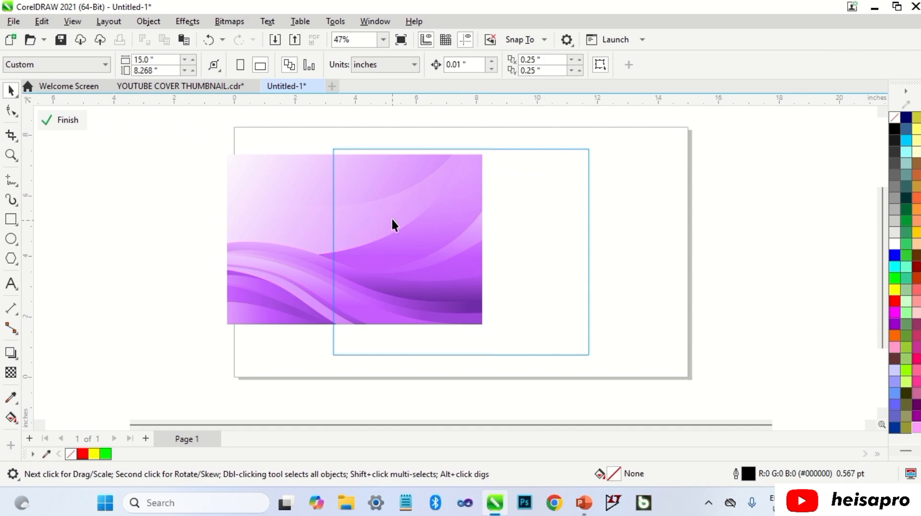
drag(393, 224, 394, 211)
drag(220, 325, 142, 373)
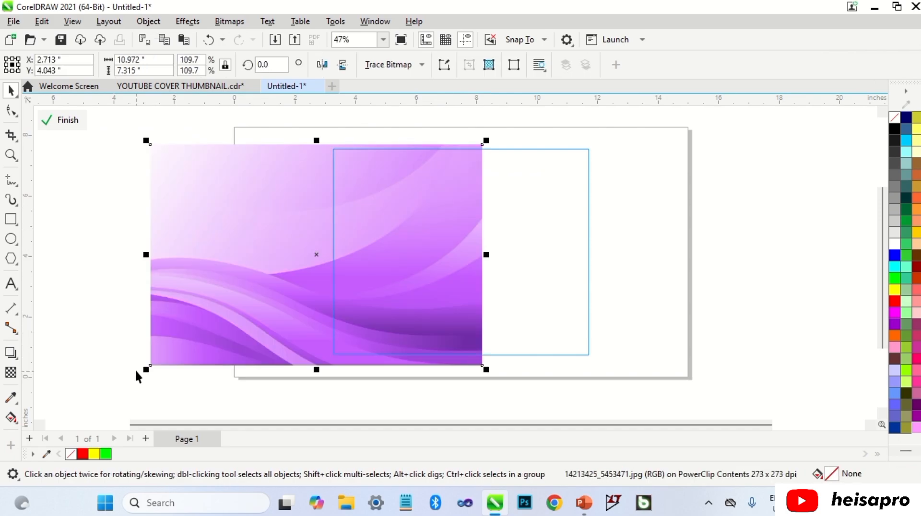
drag(187, 335, 271, 332)
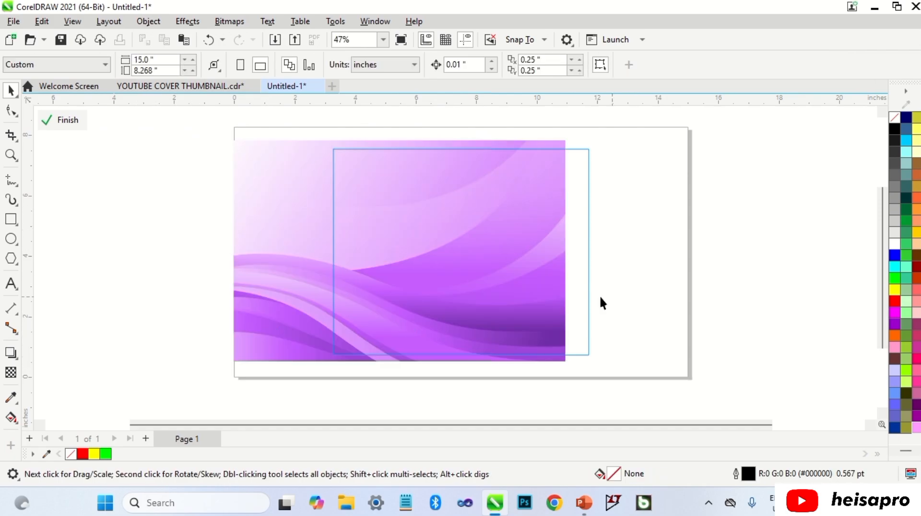
Apply a left-to-right fountain transparency to the image, extending its start past the left edge and adjusting its midpoint and end.
click(539, 302)
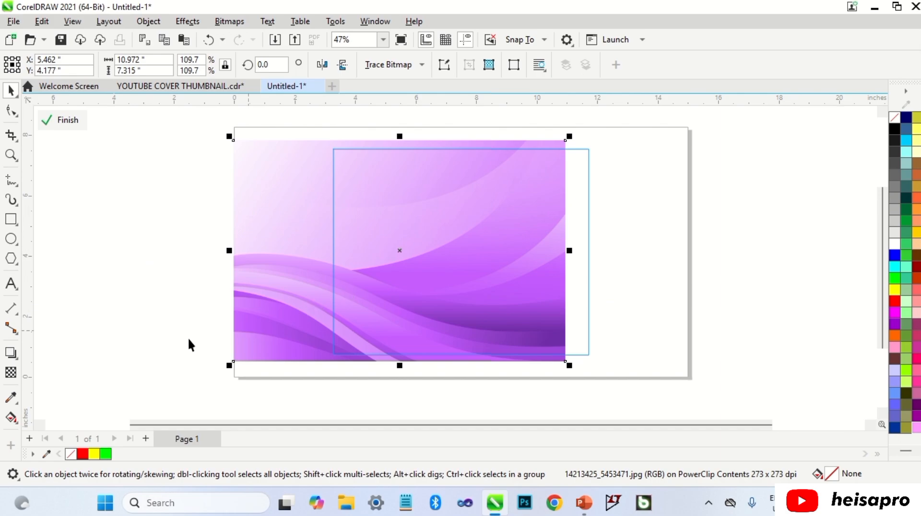
click(11, 373)
drag(268, 251, 454, 250)
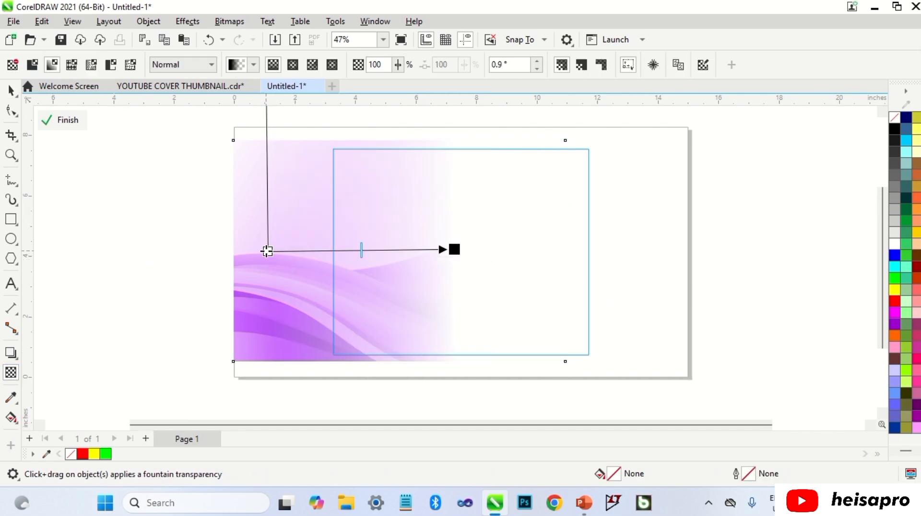
drag(267, 250, 191, 249)
drag(324, 249, 357, 249)
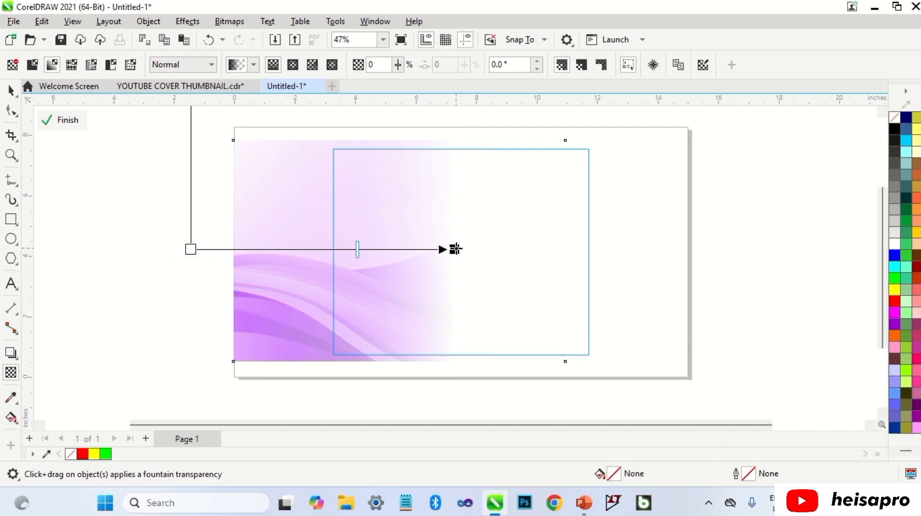
drag(454, 249, 482, 247)
Duplicate the faded image to the right, mirror the copy horizontally, and move it to overlap the original more.
key(space)
drag(286, 253, 419, 252)
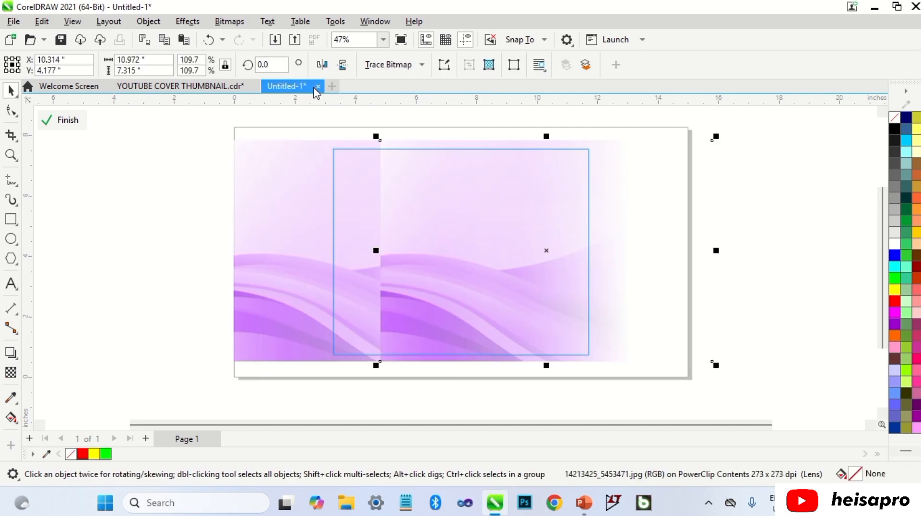
click(322, 64)
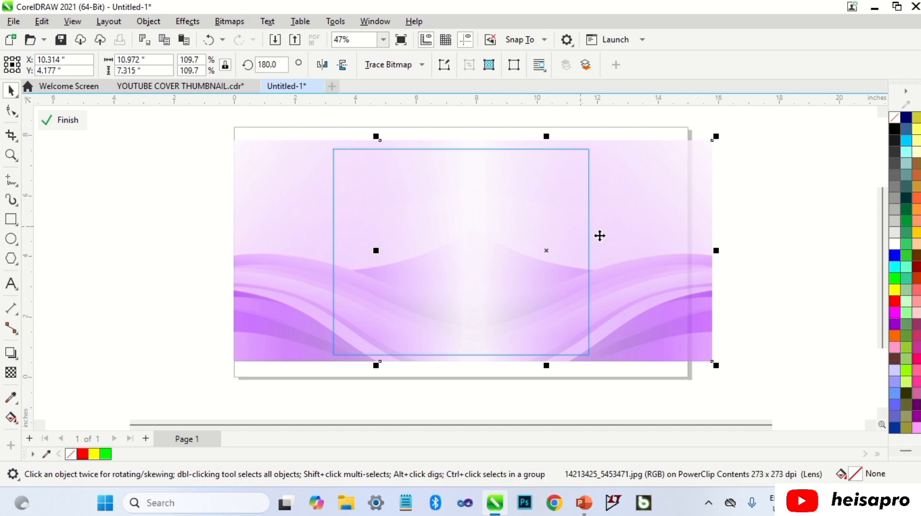
drag(629, 242, 601, 243)
Extend the mirrored copy's fountain transparency farther left across the original image and shift its midpoint slightly right.
click(15, 373)
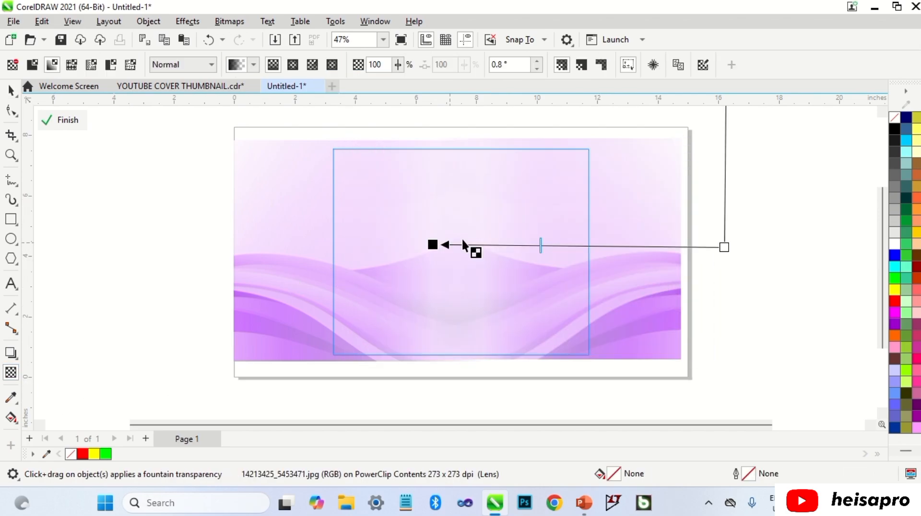
drag(431, 244, 370, 249)
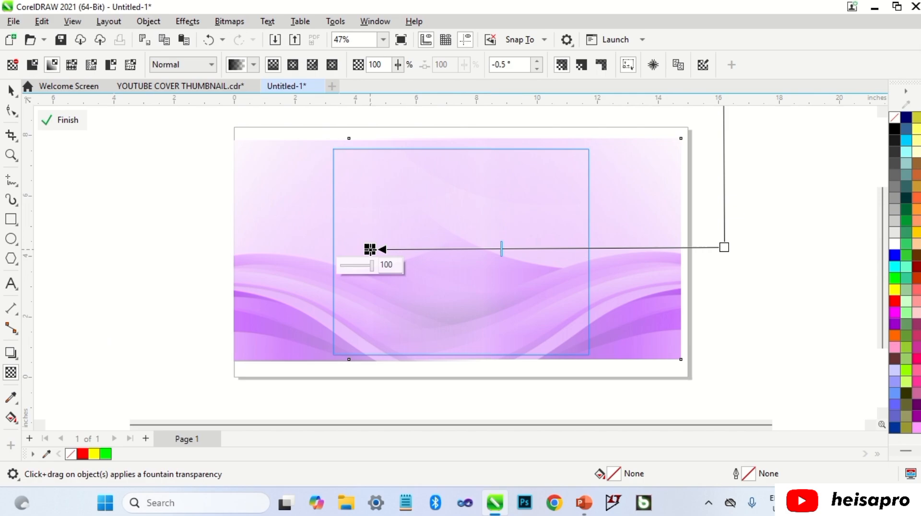
click(298, 246)
drag(481, 247, 505, 248)
Finish editing the PowerClip contents and remove the frame's outline.
key(space)
click(703, 242)
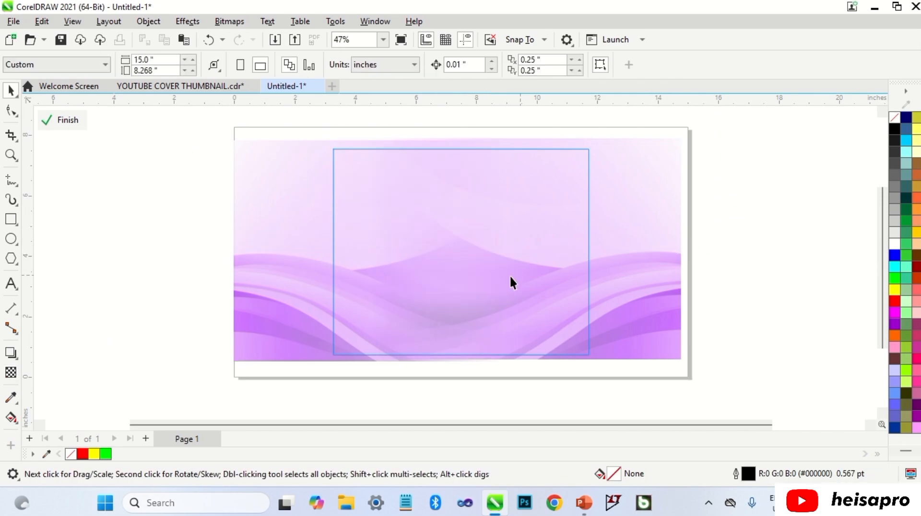
click(62, 120)
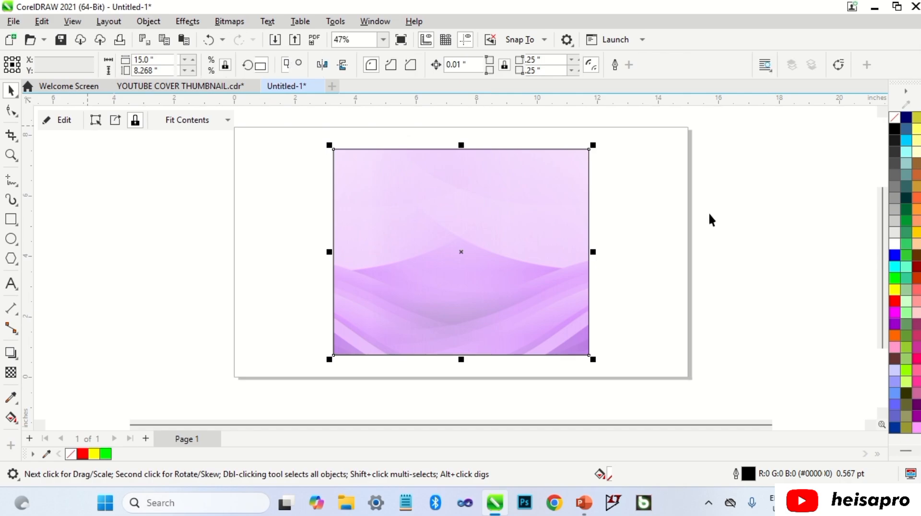
click(637, 234)
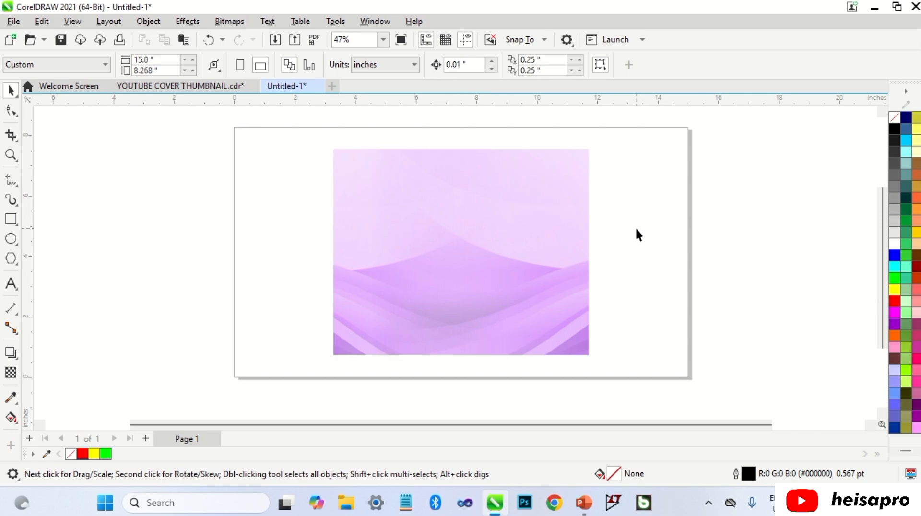
Fill the PowerClip rectangle with light pink behind the blended images.
click(544, 227)
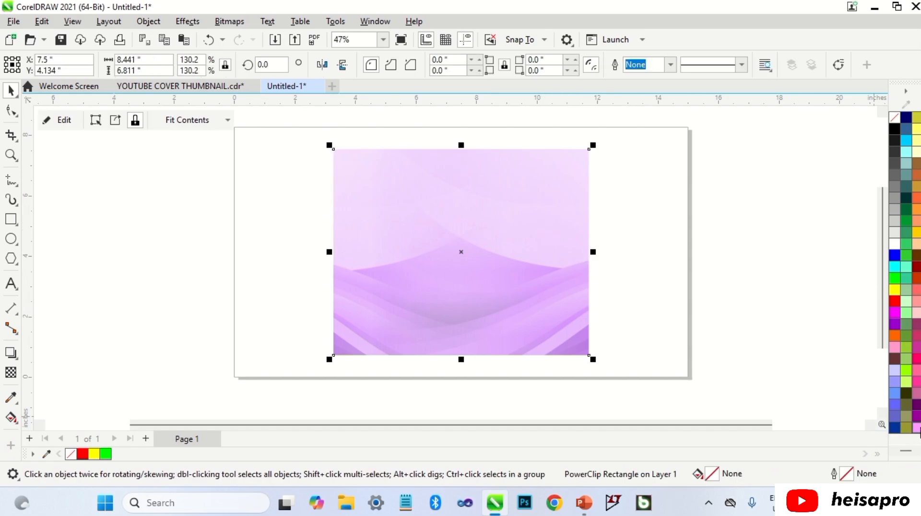
click(916, 428)
click(634, 254)
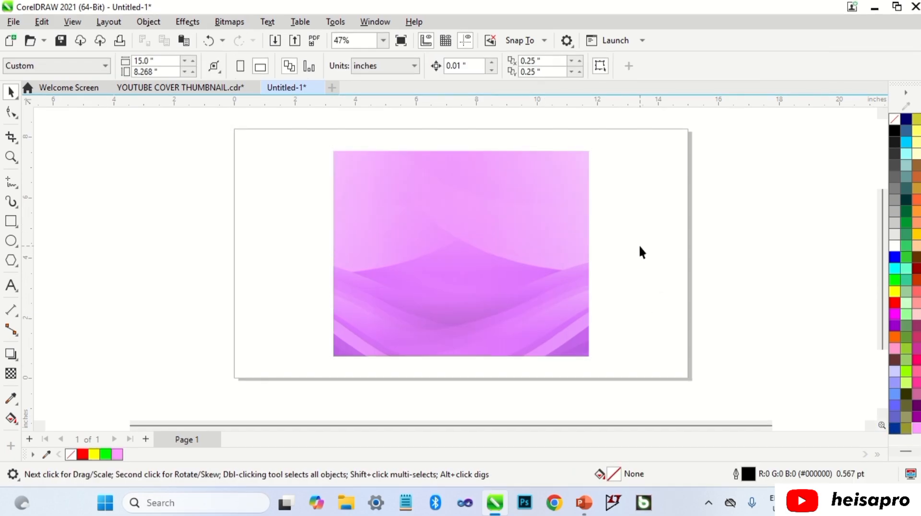
Edit the PowerClip contents to apply a vertical fountain transparency that fades the image's upper part, extend its start downward, and finish editing.
double_click(493, 254)
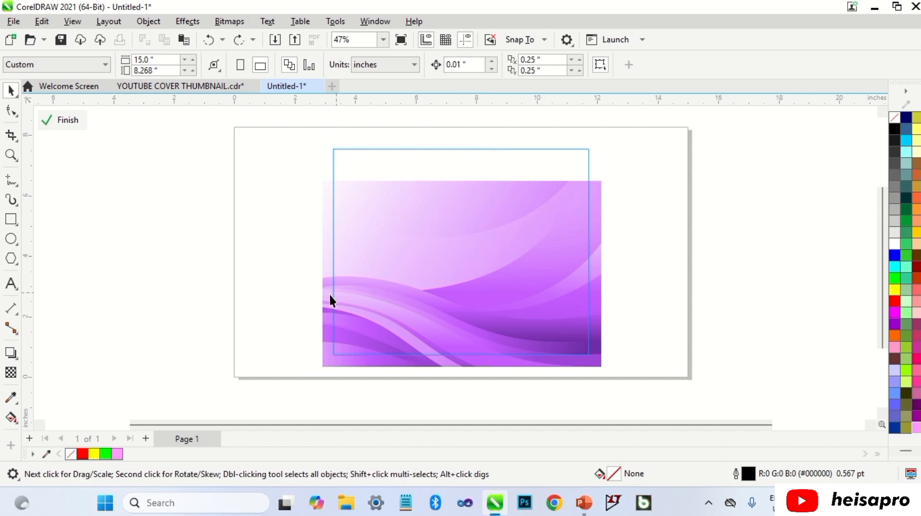
click(11, 373)
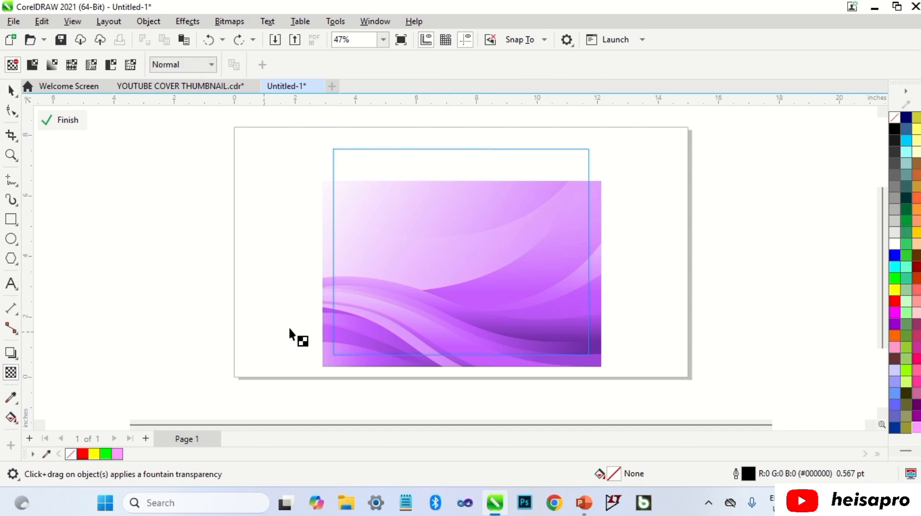
drag(455, 302, 456, 217)
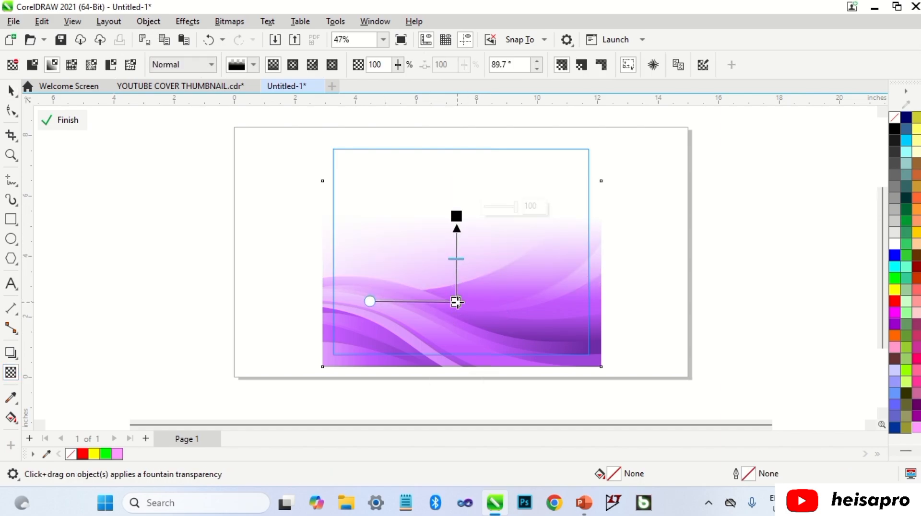
drag(456, 302, 458, 347)
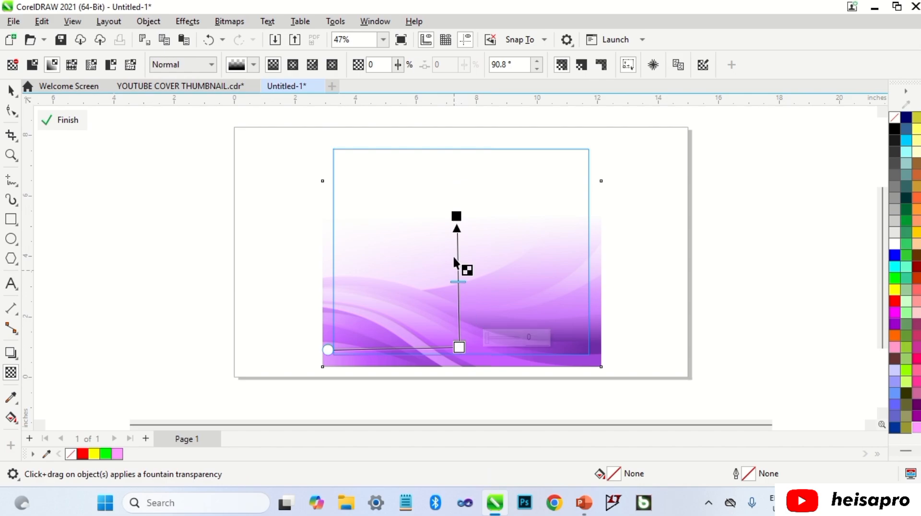
drag(456, 216, 457, 224)
key(space)
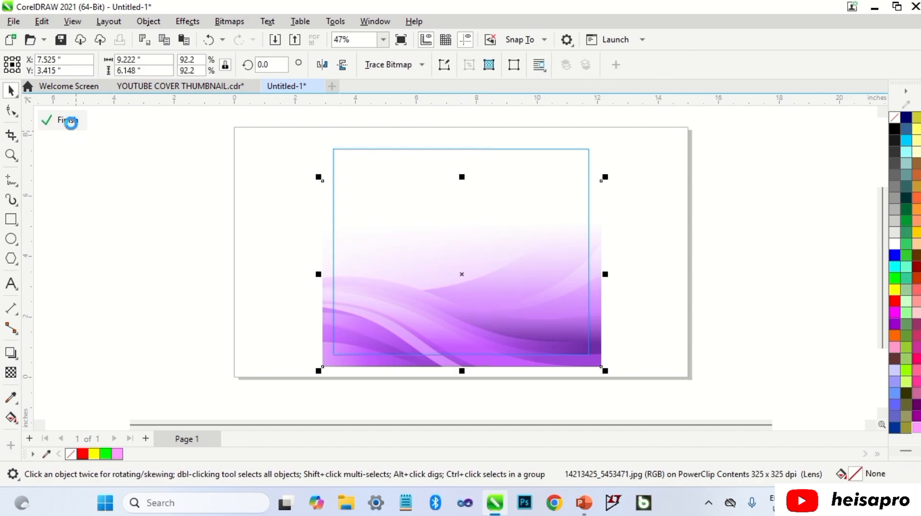
click(63, 120)
Reopen the PowerClip contents and fade the image toward its upper edge with a near-vertical linear fountain transparency.
double_click(509, 247)
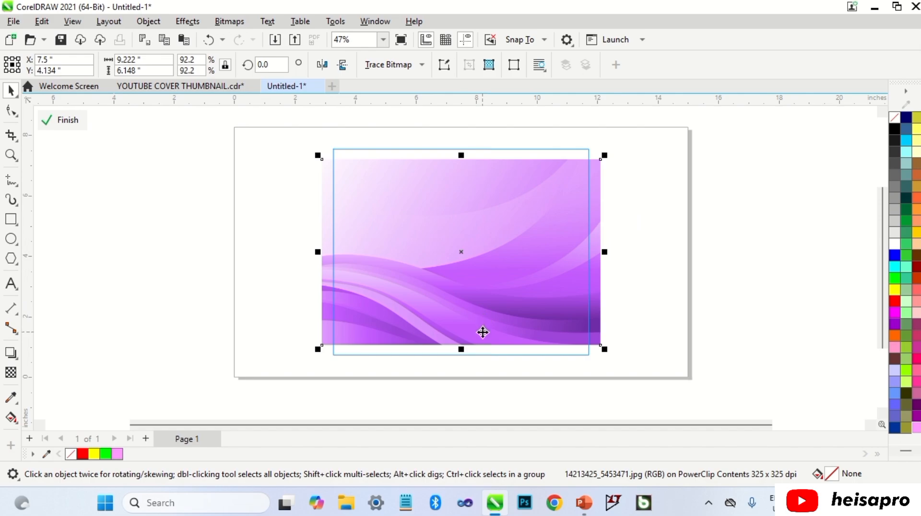
click(11, 373)
drag(450, 238, 459, 290)
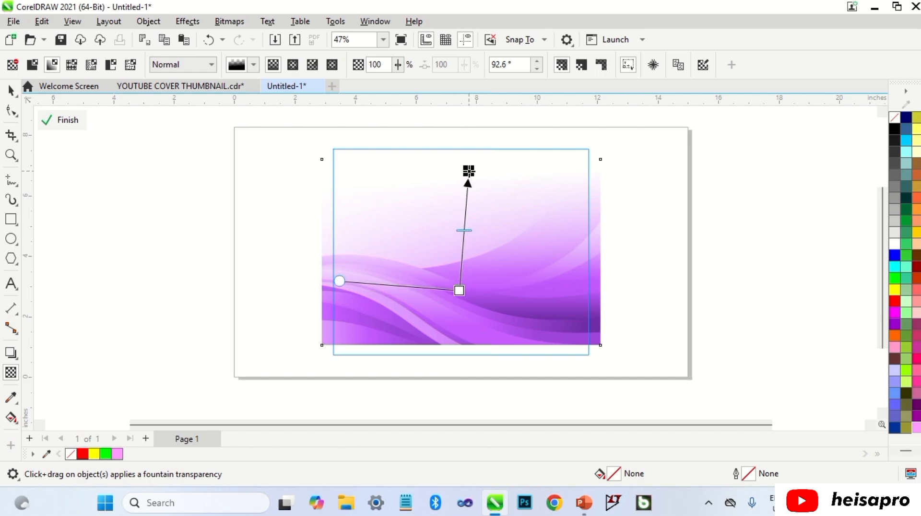
key(space)
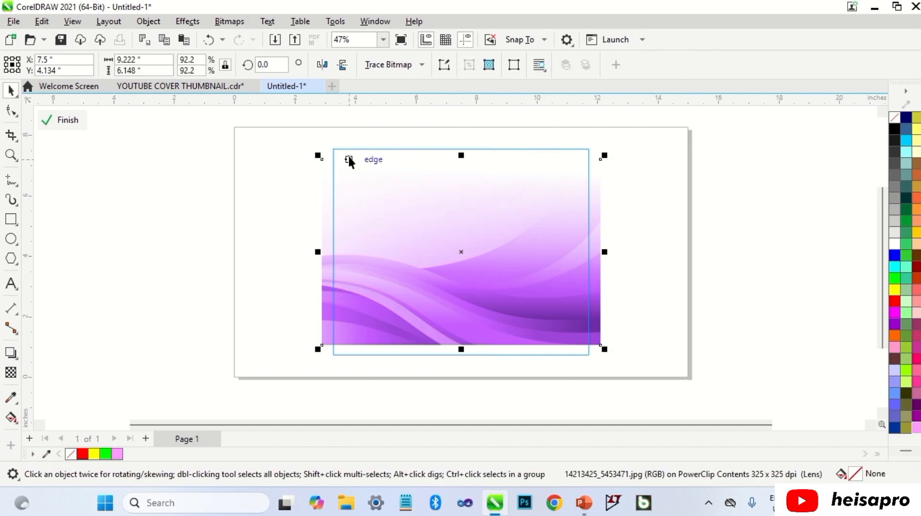
Convert the faded image to a 300 dpi RGB Color (24-bit) bitmap with anti-aliasing and a transparent background.
click(229, 21)
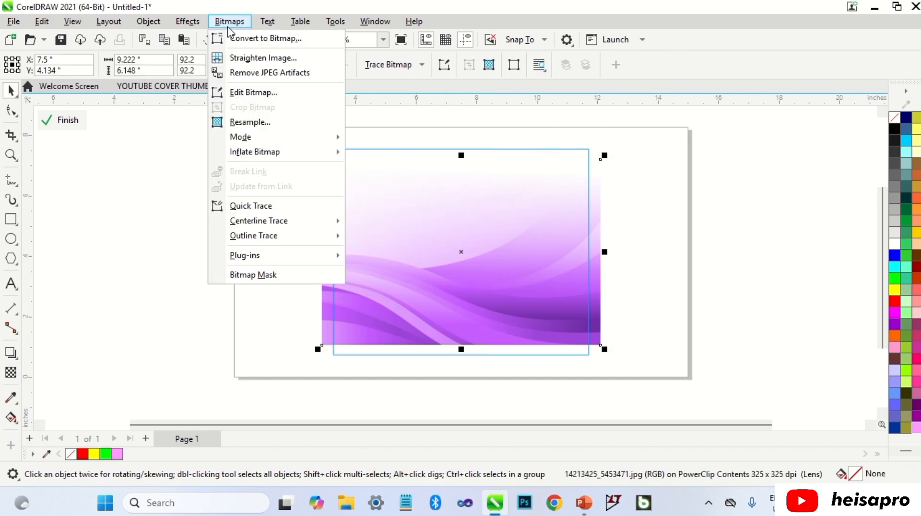
click(245, 38)
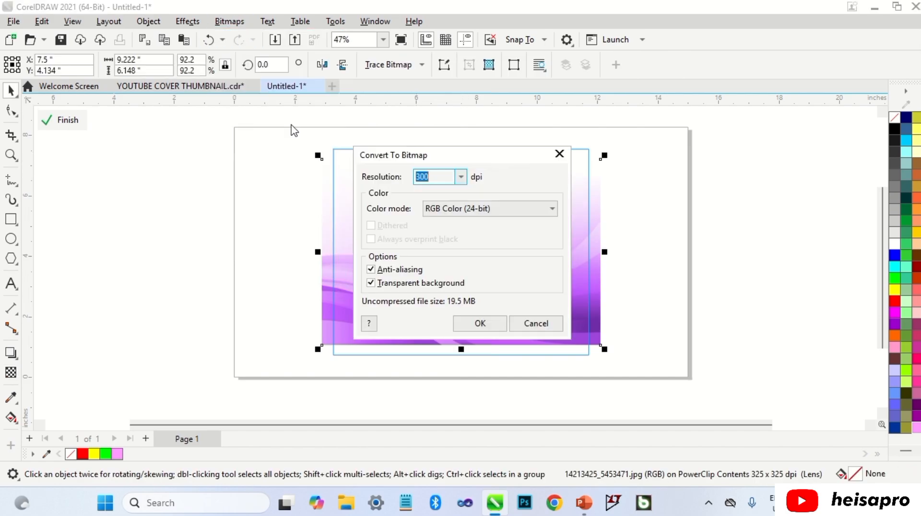
click(477, 323)
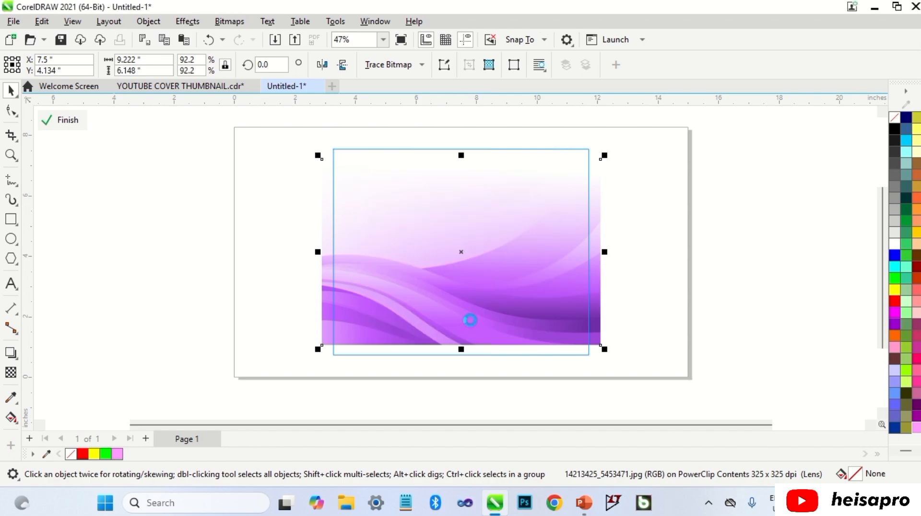
Fade the bitmap toward its lower edge with a second fountain transparency, shift its midpoint upward, and finish editing the PowerClip.
click(11, 373)
drag(464, 224, 461, 332)
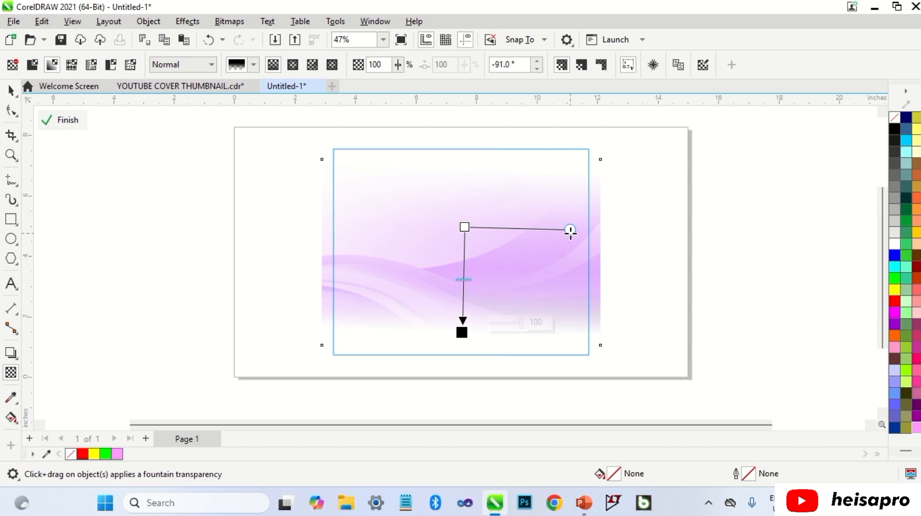
drag(570, 230, 574, 225)
drag(463, 279, 461, 265)
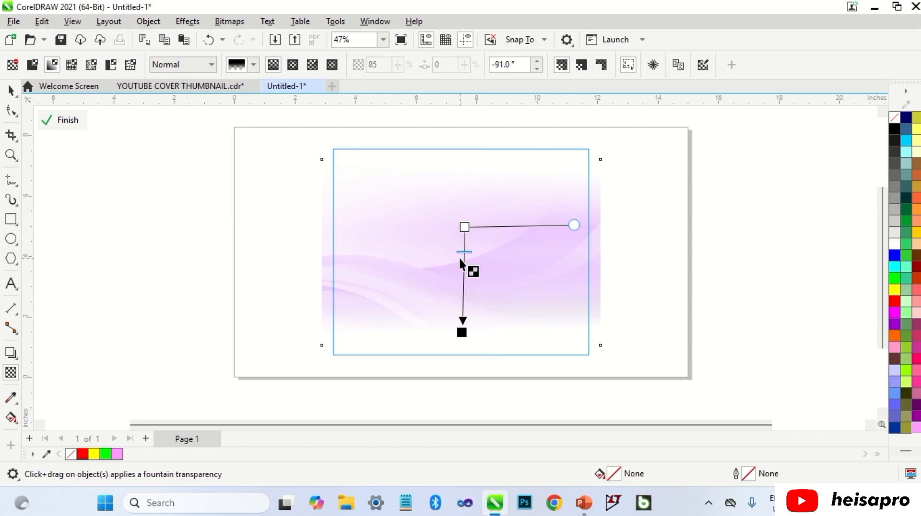
key(space)
click(62, 120)
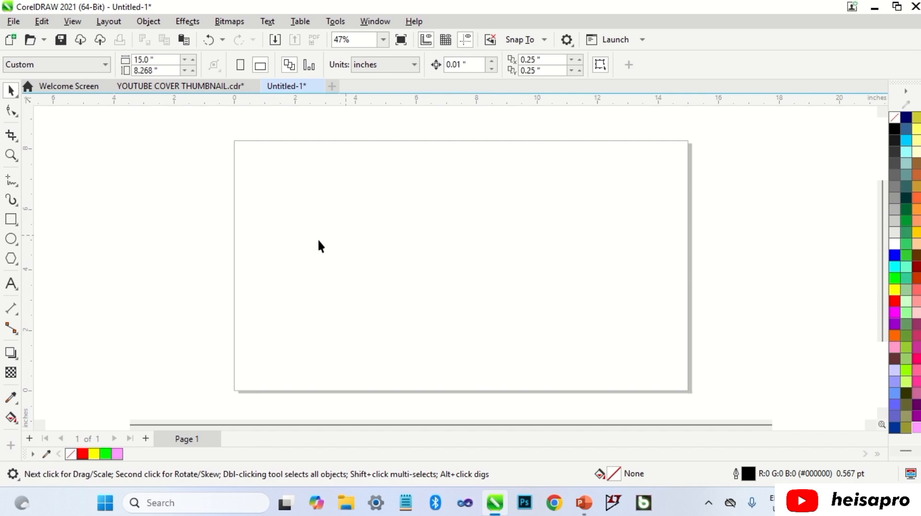
Draw a rectangle about 6.6 by 2.8 inches, with a circle about 3.2 inches wide and a hexagon side by side below it.
click(11, 219)
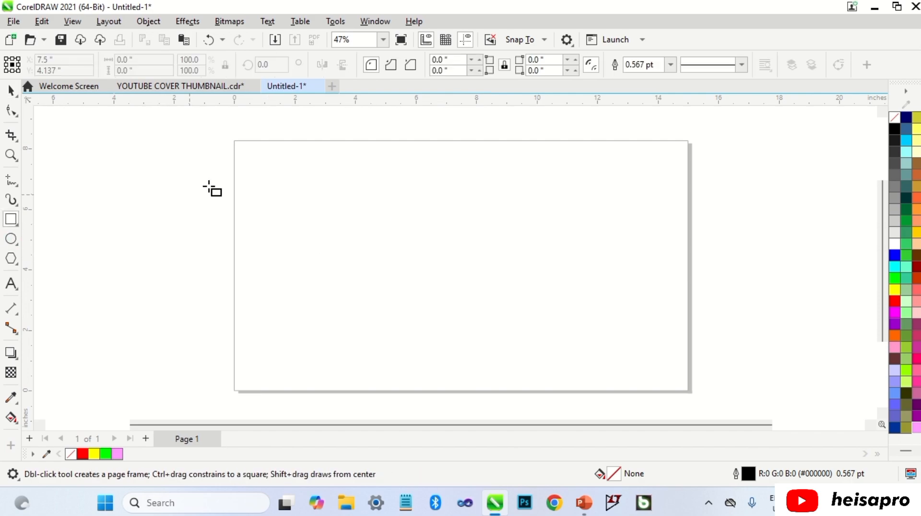
mouse_move(361, 163)
mouse_down()
mouse_move(418, 198)
mouse_move(555, 253)
mouse_move(561, 247)
mouse_up()
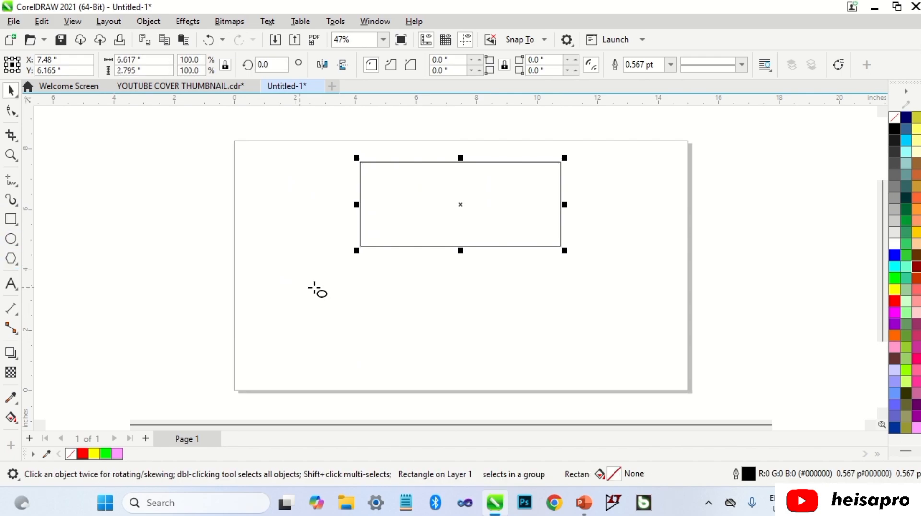
key(F7)
drag(325, 270, 422, 336)
click(11, 258)
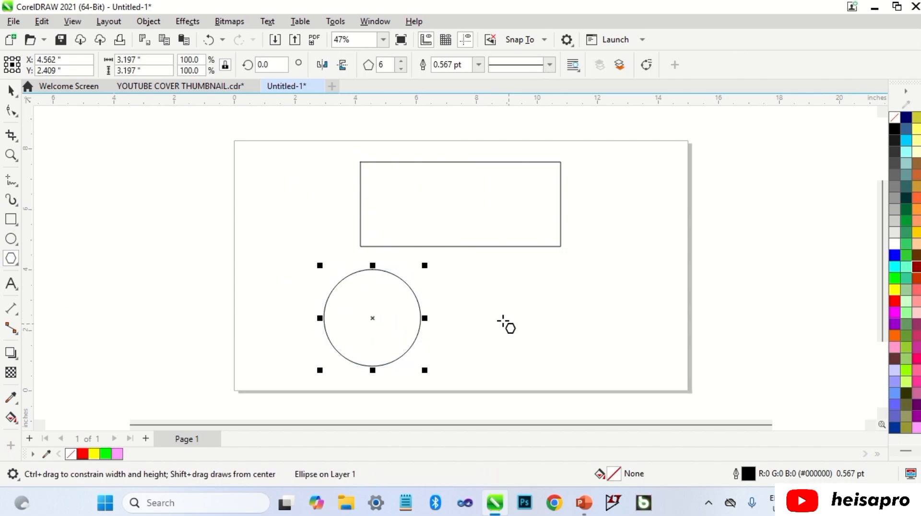
drag(503, 322, 559, 306)
key(space)
Fill the rectangle with a horizontal linear fountain fill running from red at the left to dark red at the right.
click(489, 220)
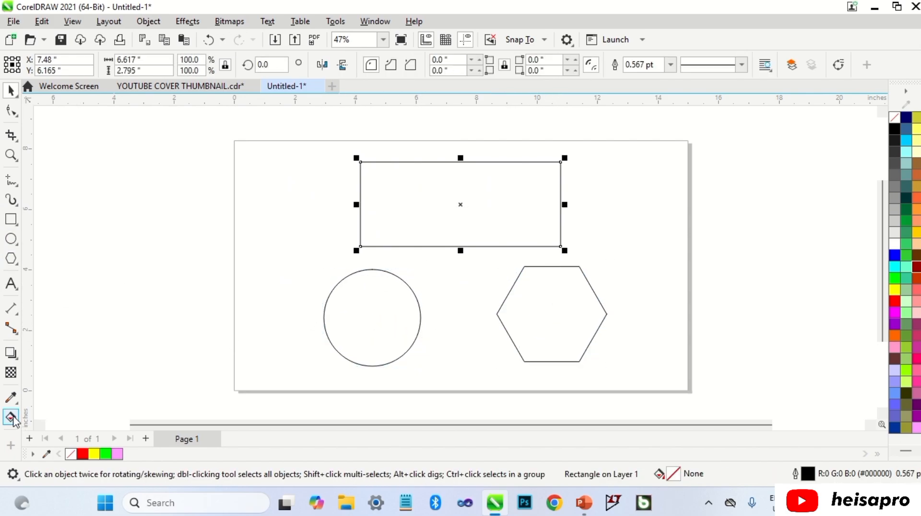
click(11, 418)
click(52, 65)
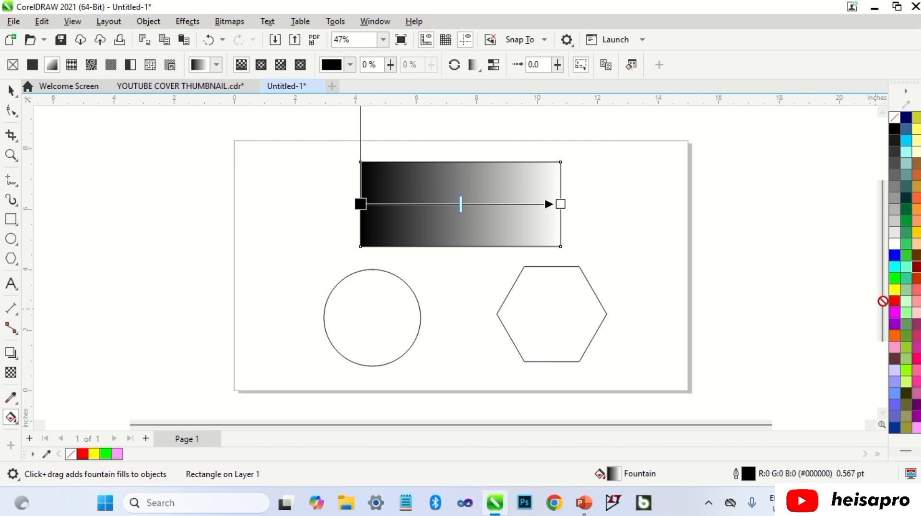
drag(895, 302, 361, 205)
drag(917, 269, 560, 204)
key(space)
click(608, 234)
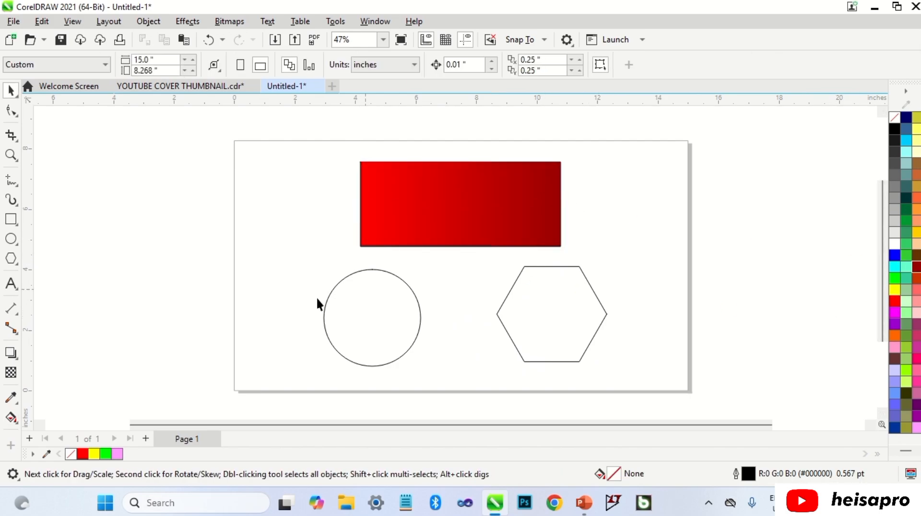
Sample the bright red near the rectangle's left end with the Color Eyedropper and fill the circle with it.
click(10, 397)
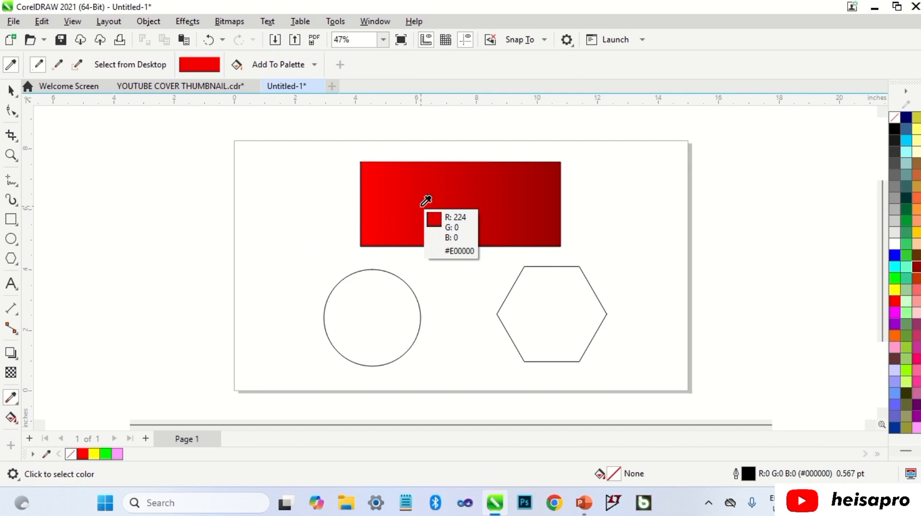
click(395, 216)
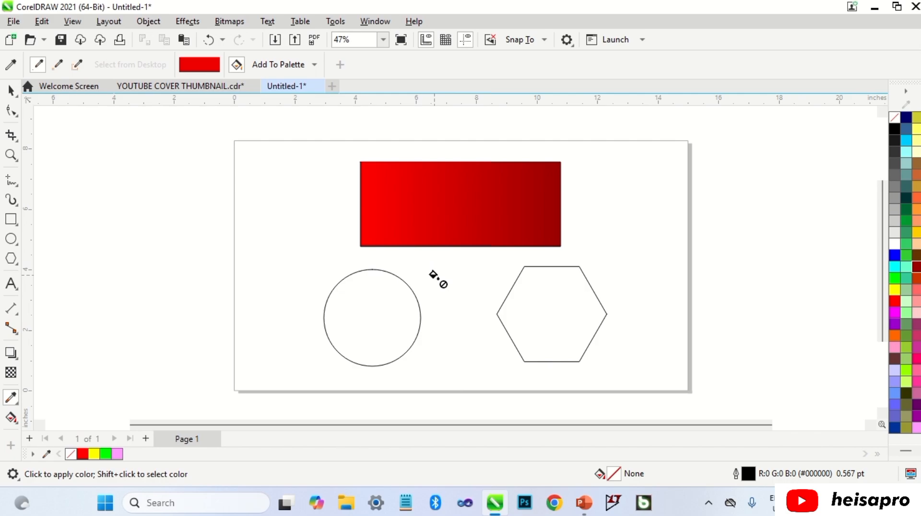
click(370, 307)
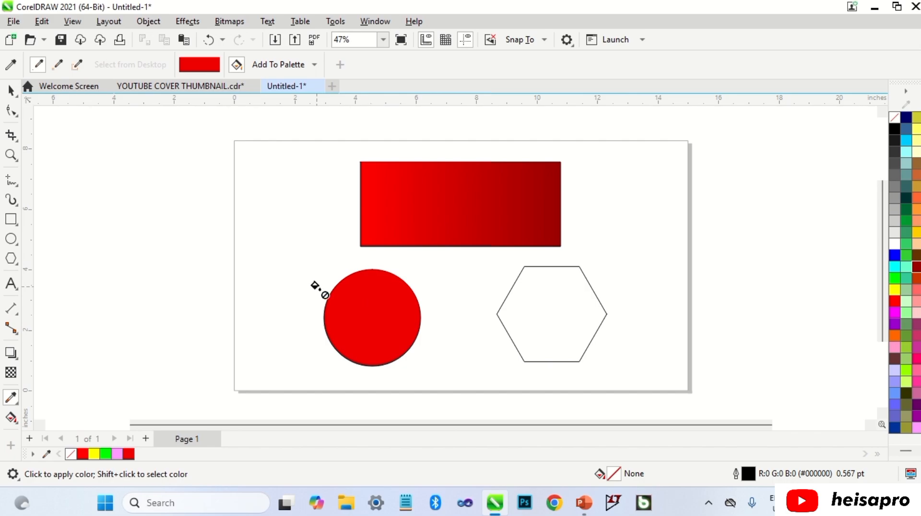
key(space)
Sample the dark red near the rectangle's right end with the Color Eyedropper and fill the hexagon with it.
click(11, 397)
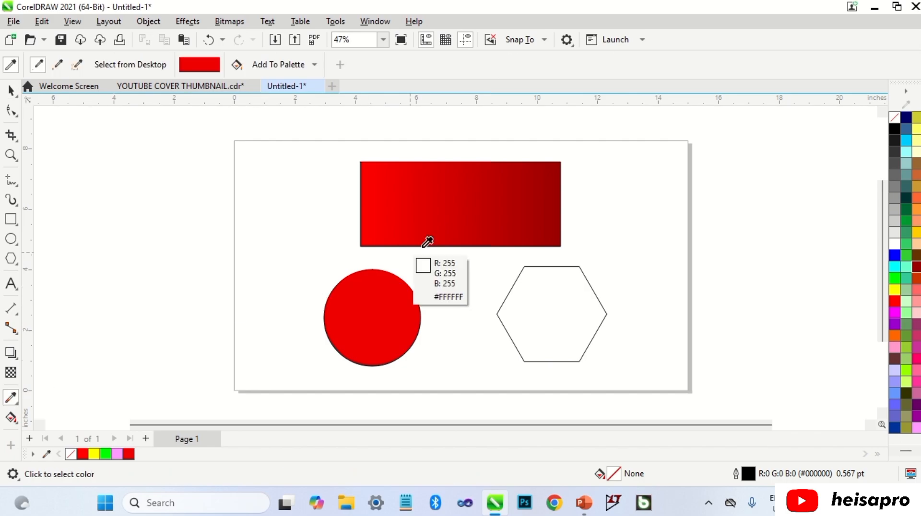
click(548, 230)
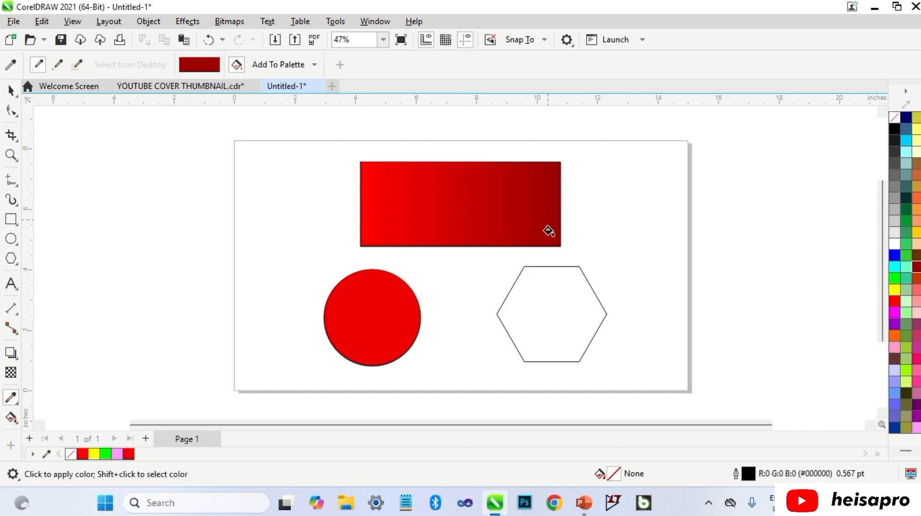
click(549, 303)
key(space)
key(space)
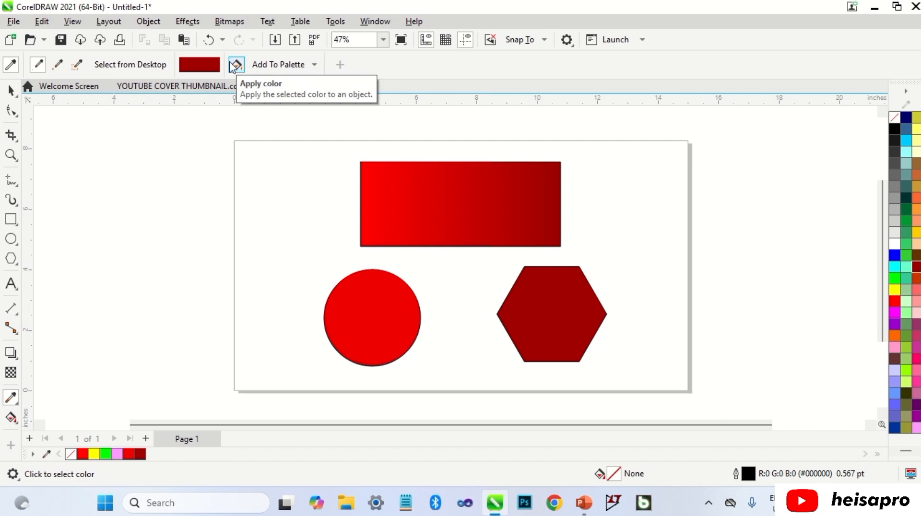
Sample orange from the program's interface with Select from Desktop and fill the circle with it.
click(146, 68)
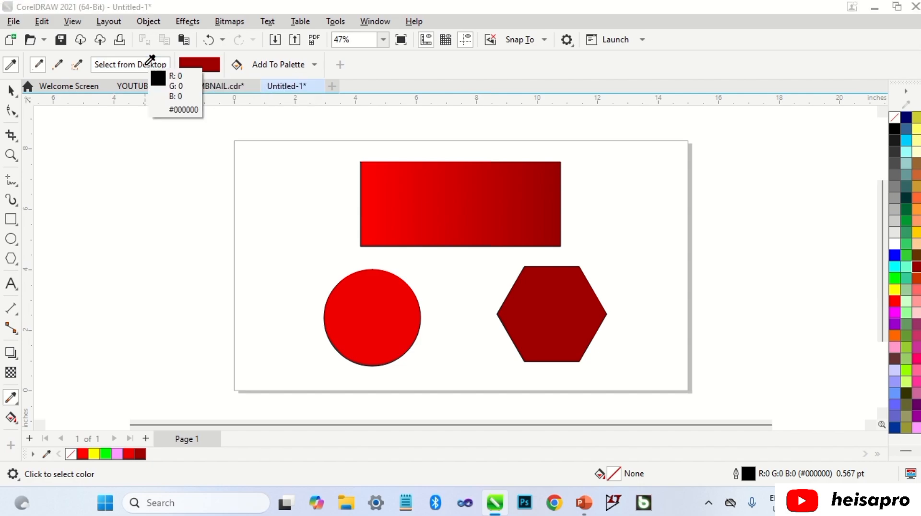
click(16, 330)
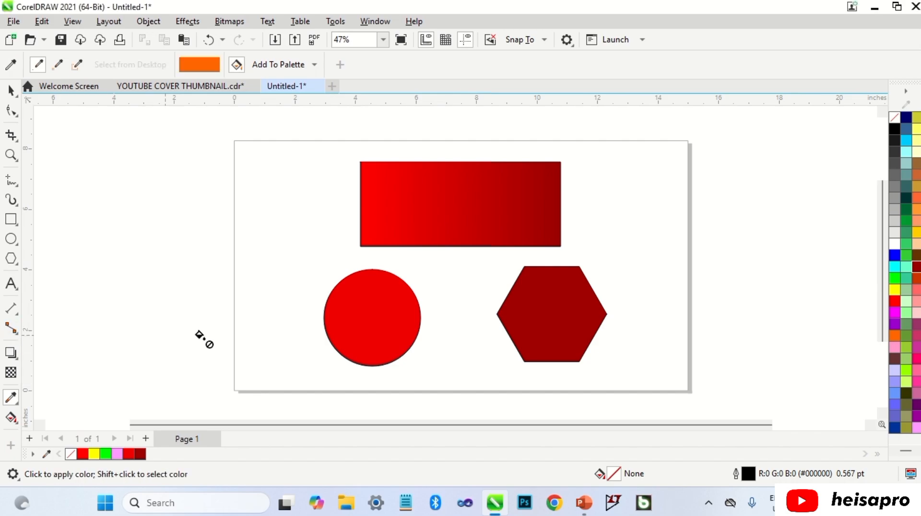
click(349, 342)
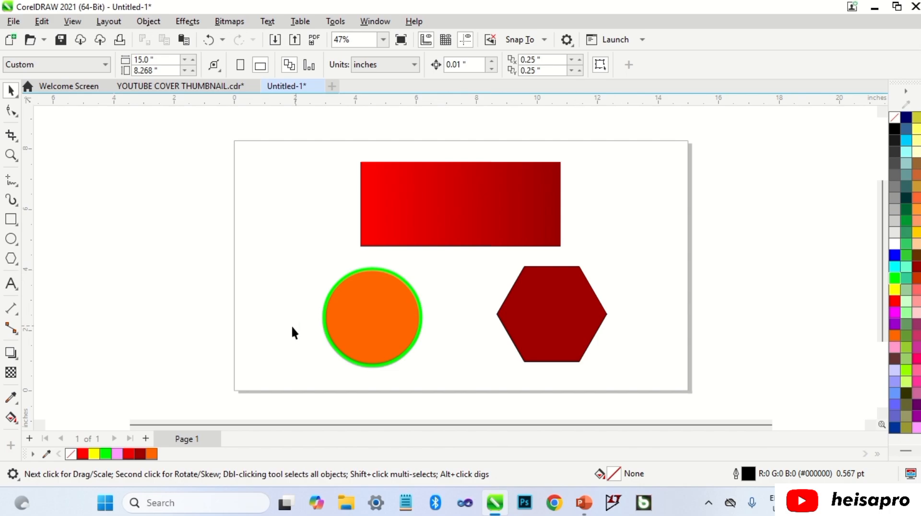
Copy the circle's orange fill and green outline to the rectangle with the Attributes Eyedropper.
click(18, 406)
click(57, 414)
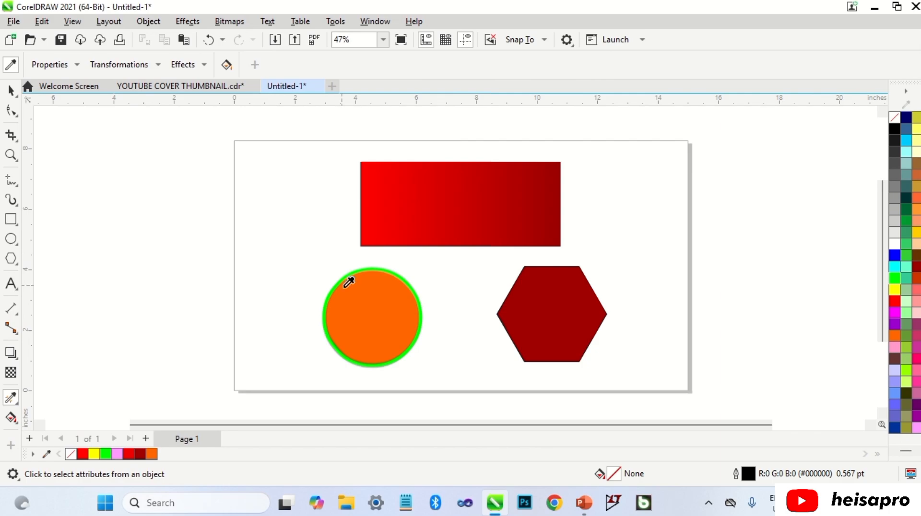
click(389, 317)
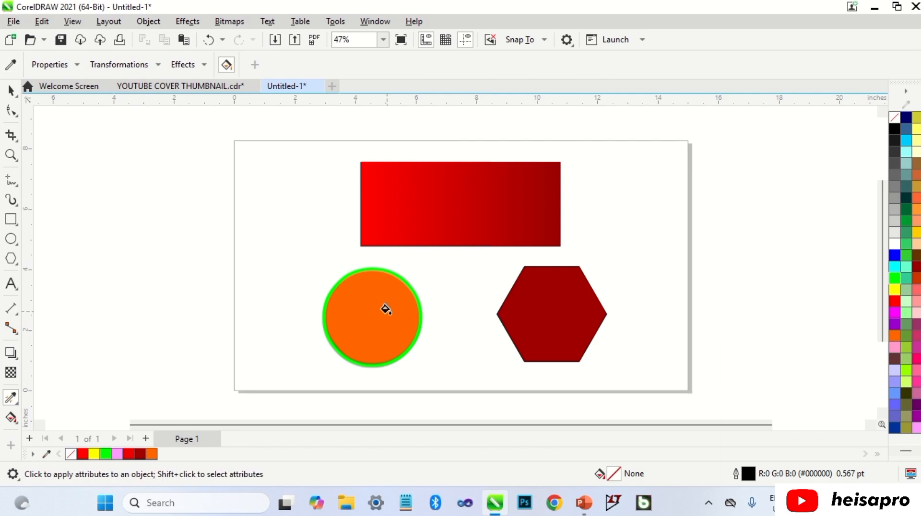
click(422, 204)
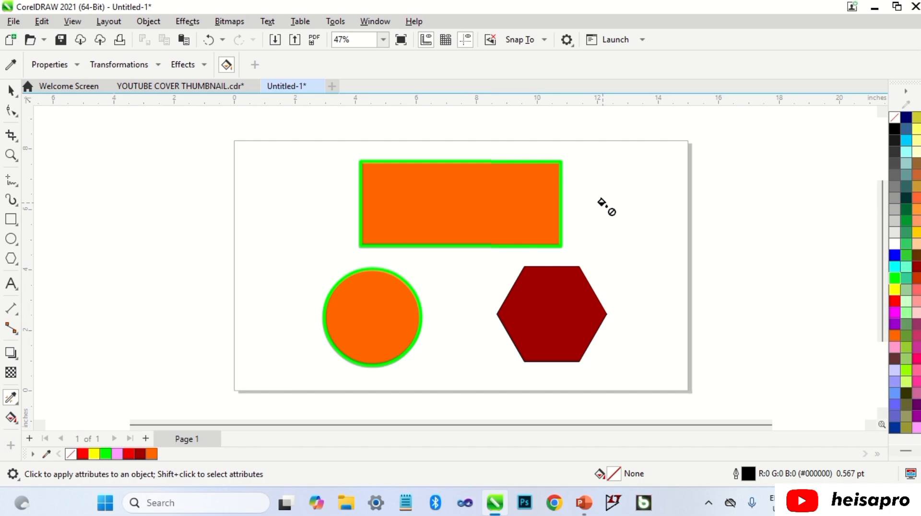
Toggle the Outline, Fill and Text properties for attribute copying, leaving only Fill off, and return to sampling attributes.
click(65, 71)
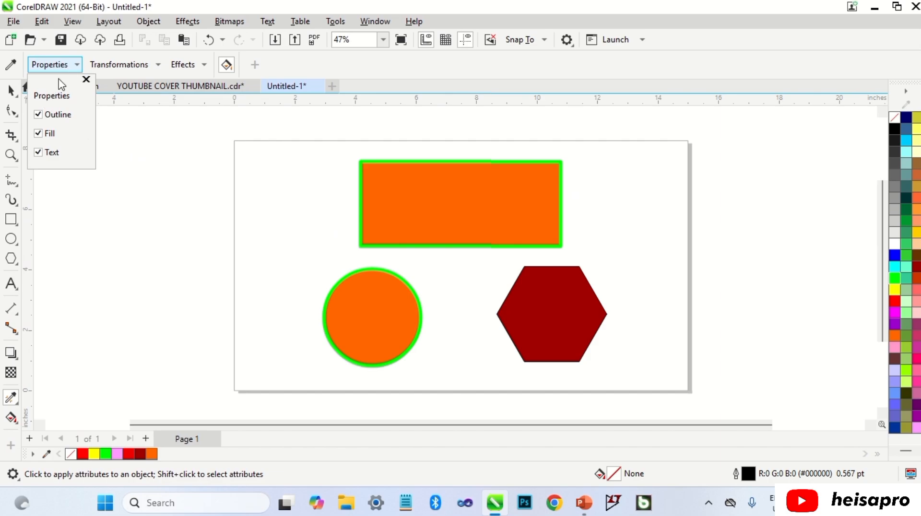
click(42, 116)
click(39, 134)
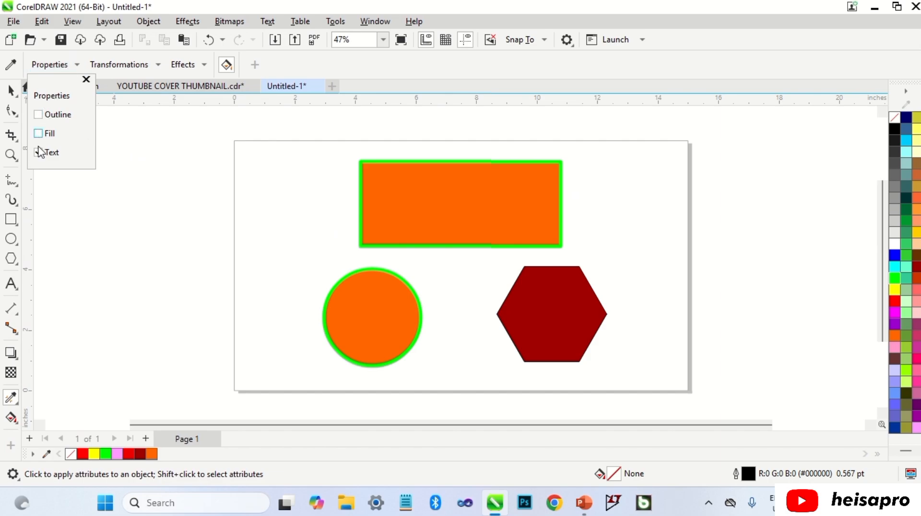
click(37, 152)
click(38, 134)
click(38, 115)
click(38, 153)
click(38, 133)
click(112, 154)
click(11, 65)
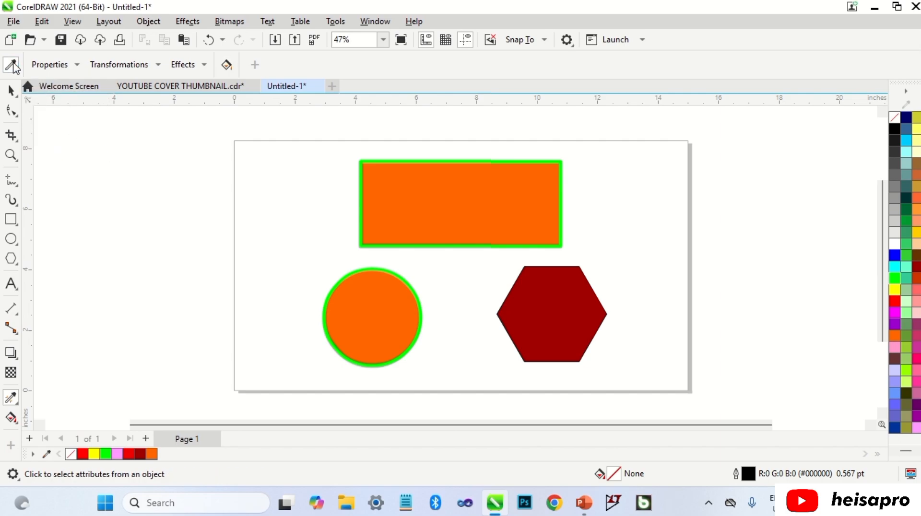
Copy the circle's green outline to the dark red hexagon with the Attributes Eyedropper.
click(390, 316)
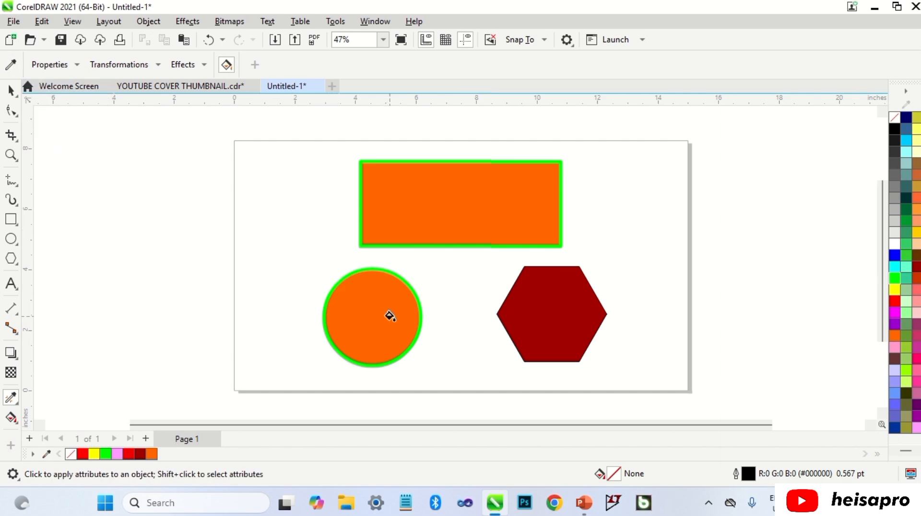
click(516, 320)
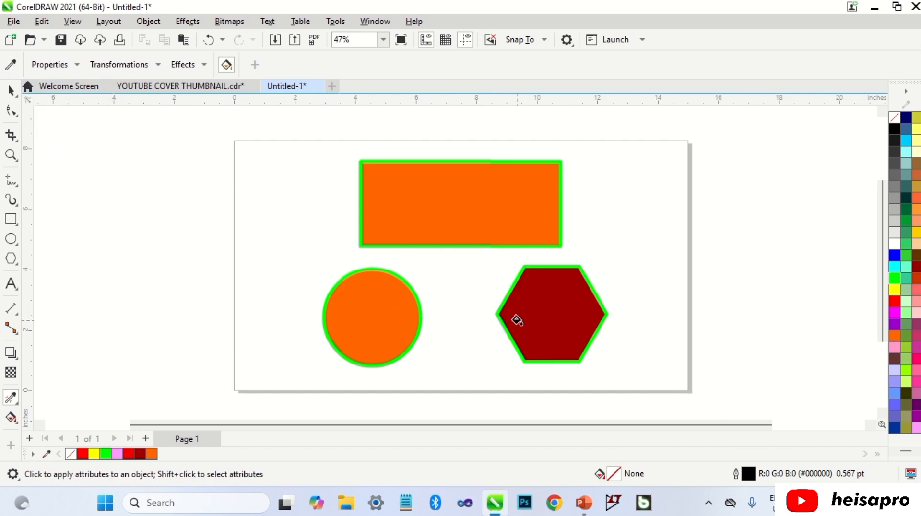
Enable Size, Rotation and Position for attribute copying, and apply the circle's attributes to the orange rectangle.
click(140, 75)
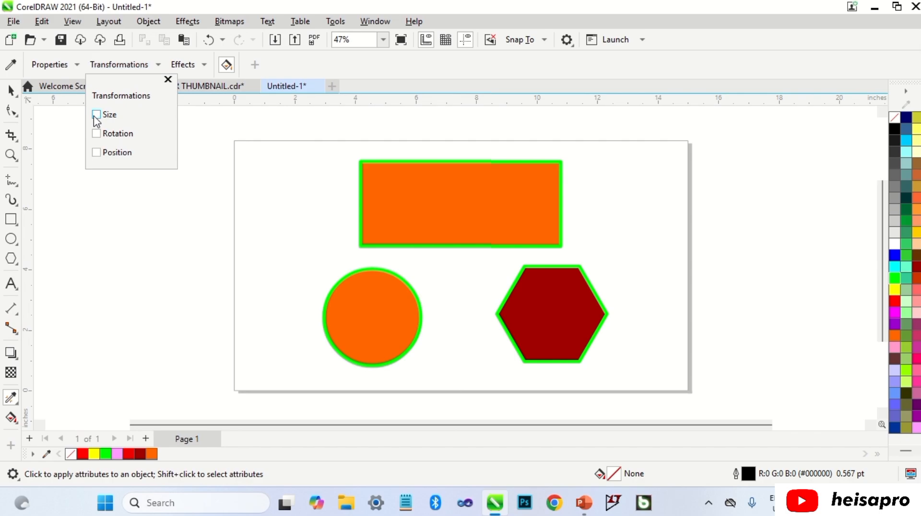
click(97, 133)
click(97, 152)
click(196, 174)
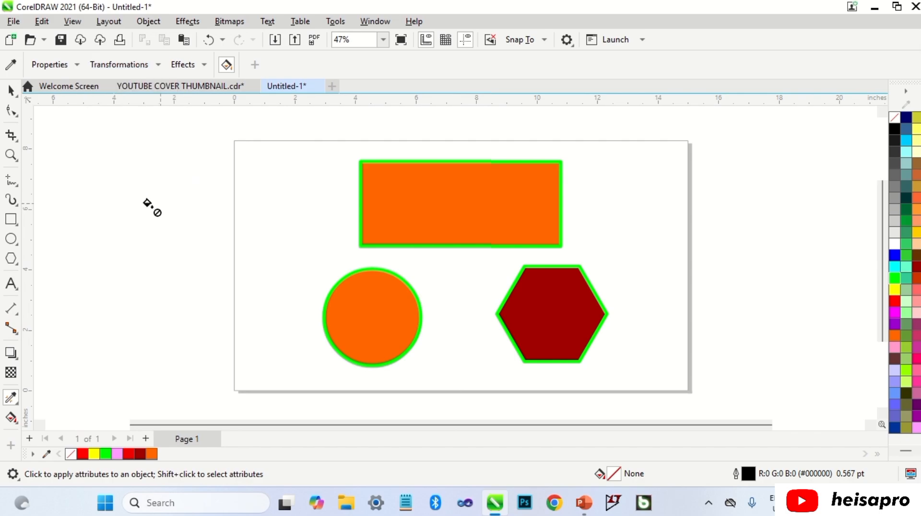
click(10, 64)
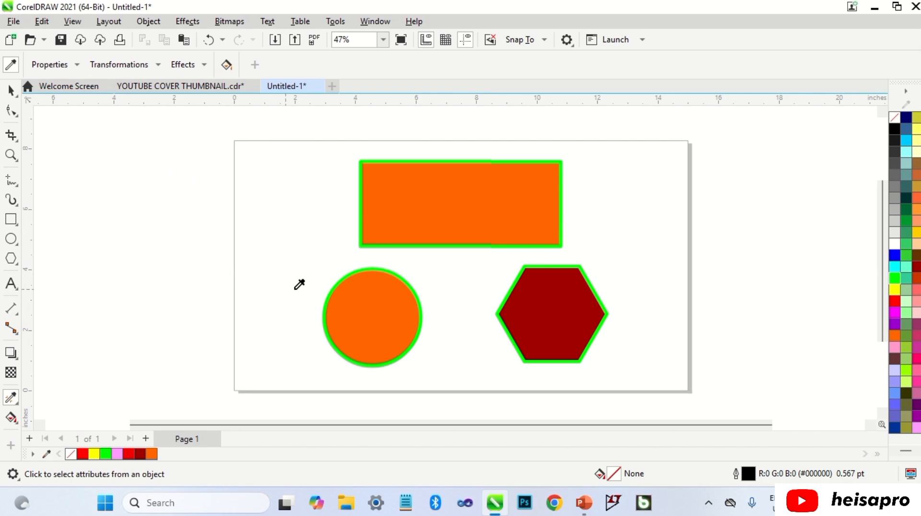
click(389, 302)
click(426, 211)
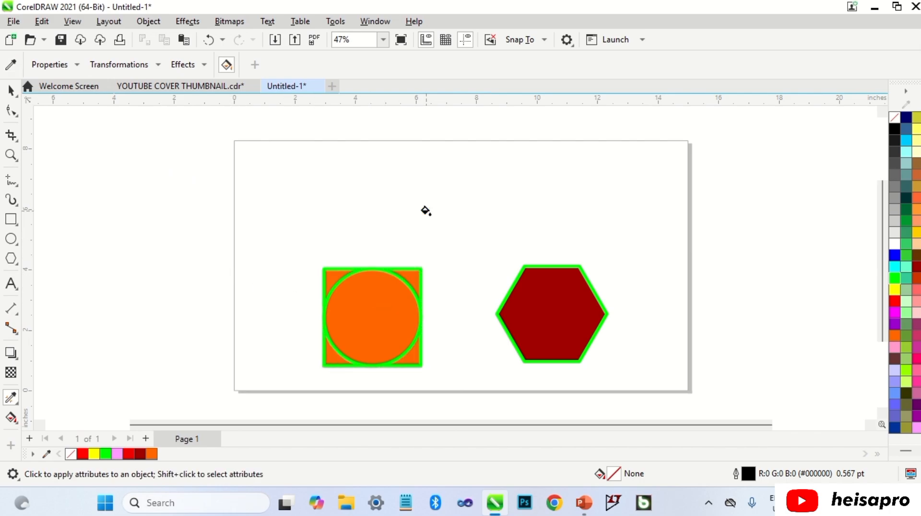
Move the orange square off the circle to above and between the circle and hexagon, and open the Attributes Eyedropper's Effects options.
click(11, 89)
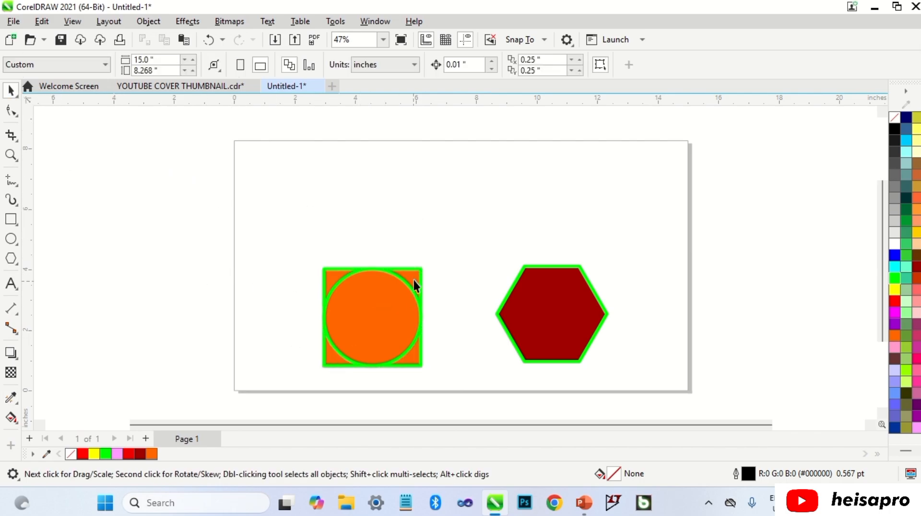
drag(414, 280, 506, 160)
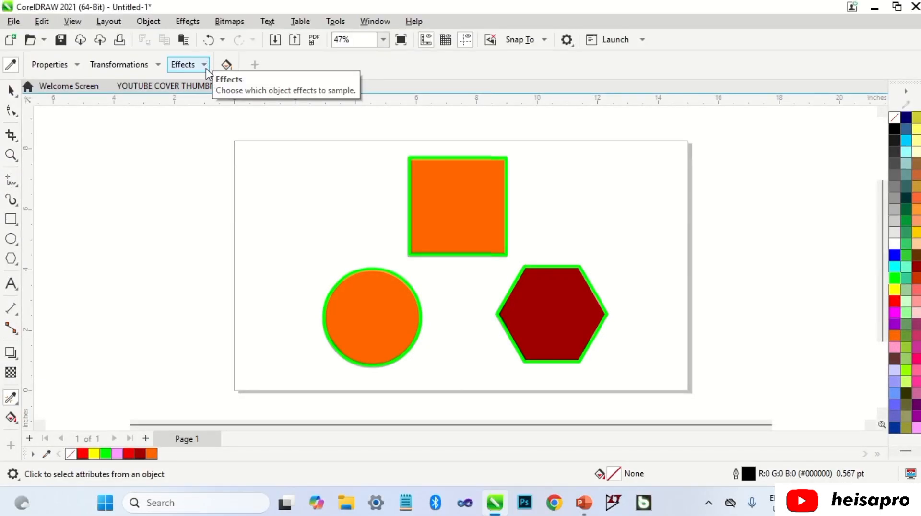
click(206, 67)
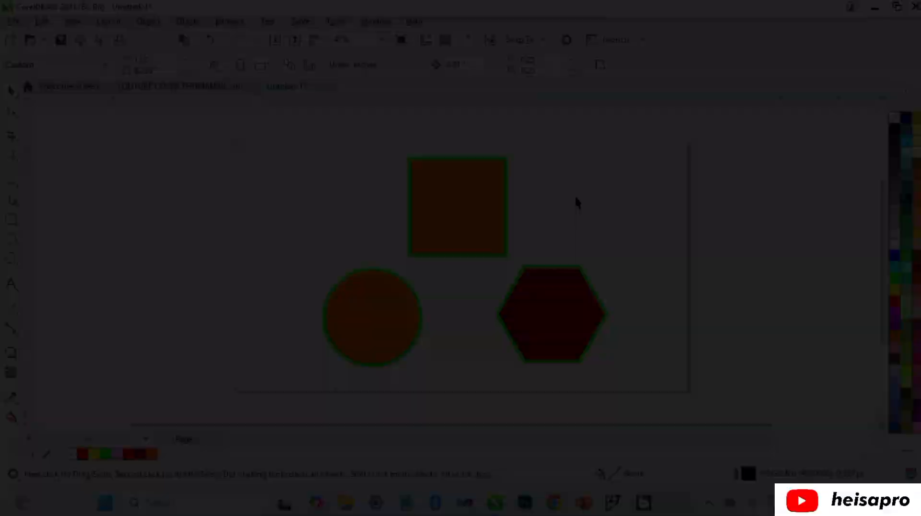